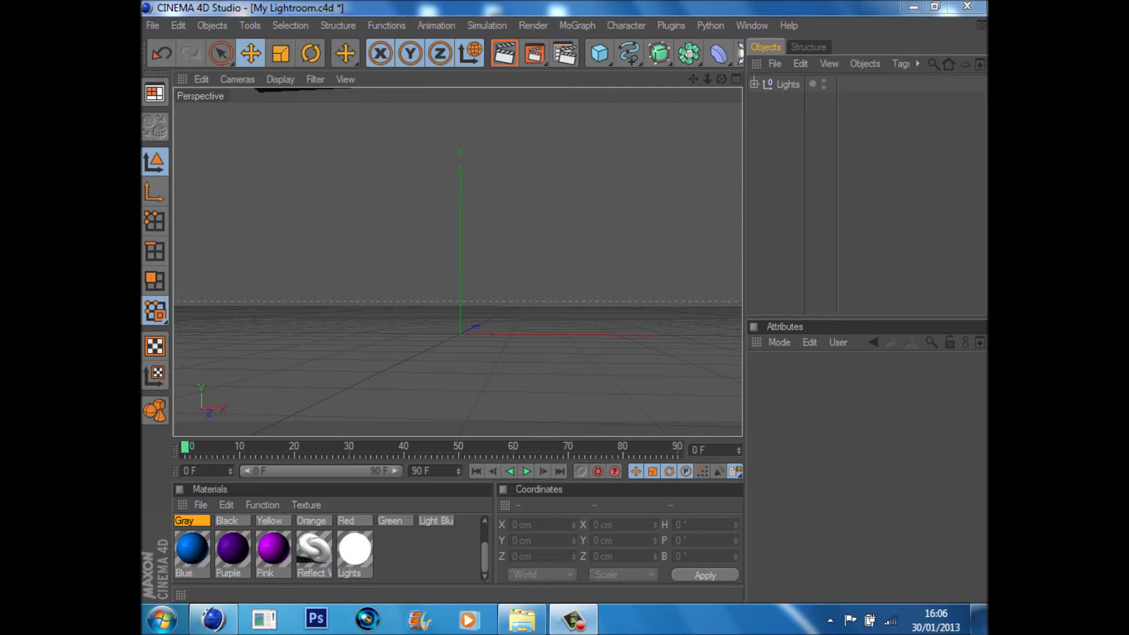
Step: Tilt the perspective camera slightly upward and bring up the File menu
drag(722, 79, 721, 66)
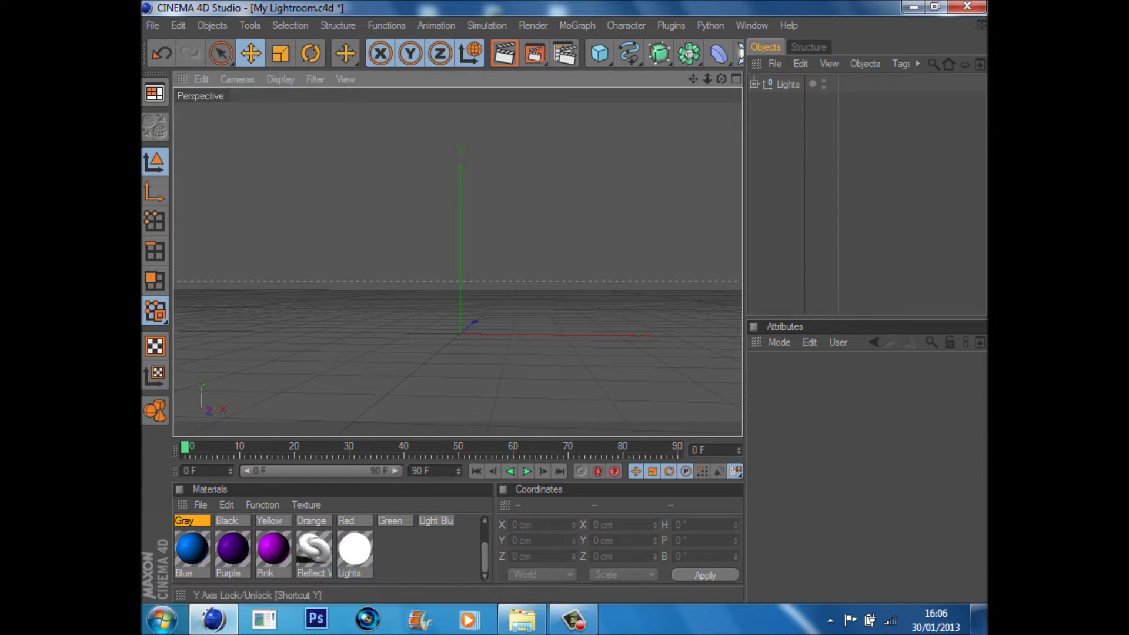
click(153, 25)
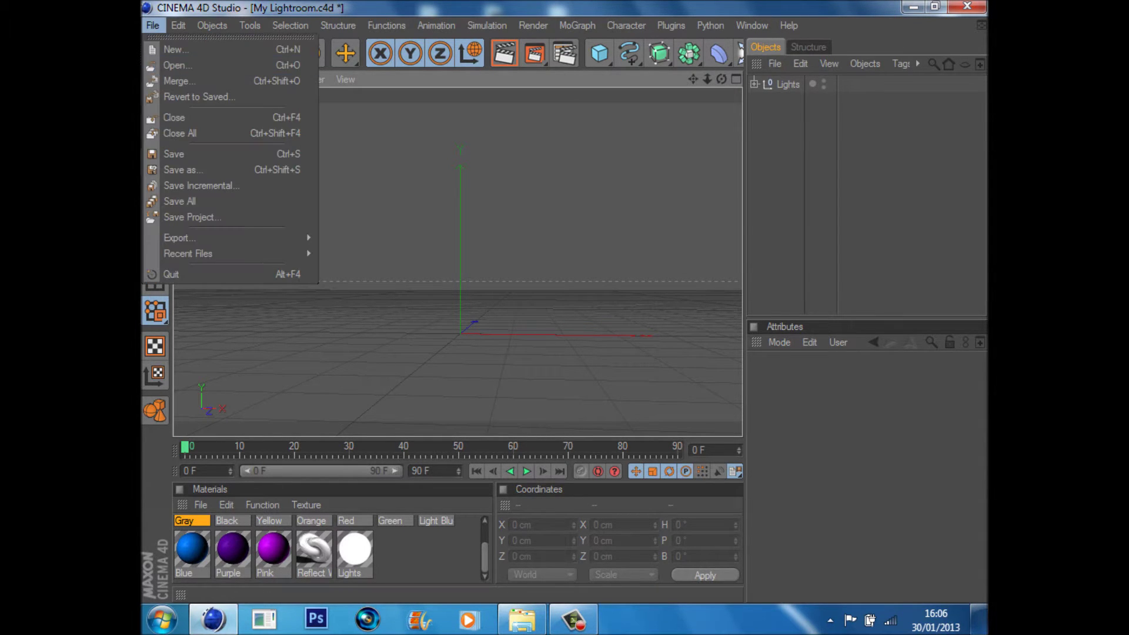
Step: Open the Dare Logo.ai Illustrator file through File > Open
click(152, 26)
click(152, 25)
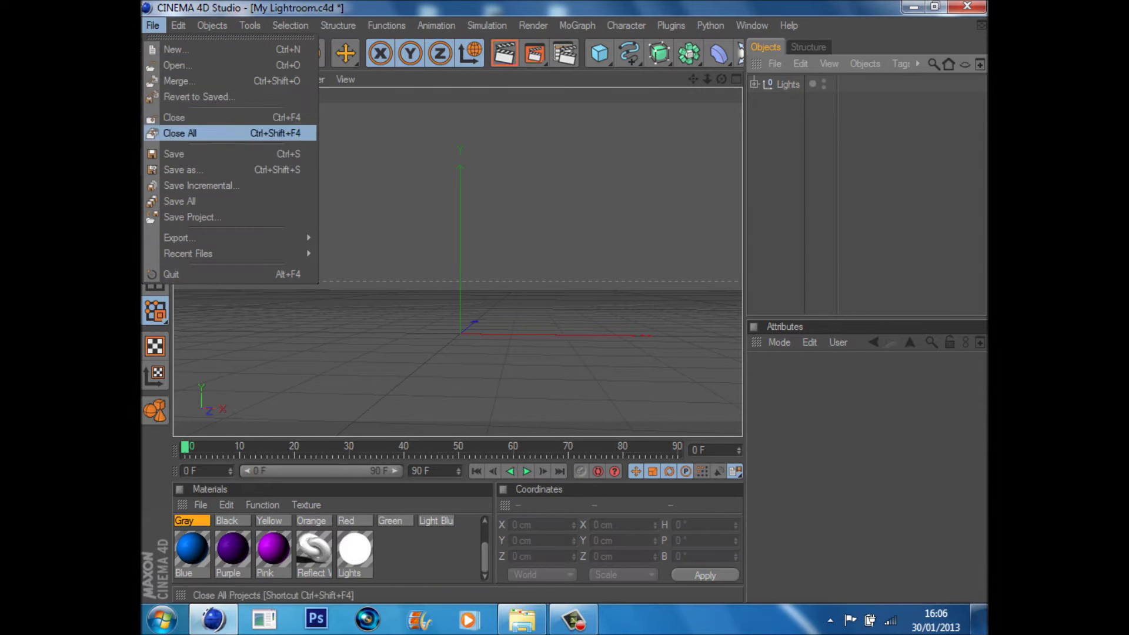
key(Up)
key(Up)
key(Up)
key(Up)
key(Return)
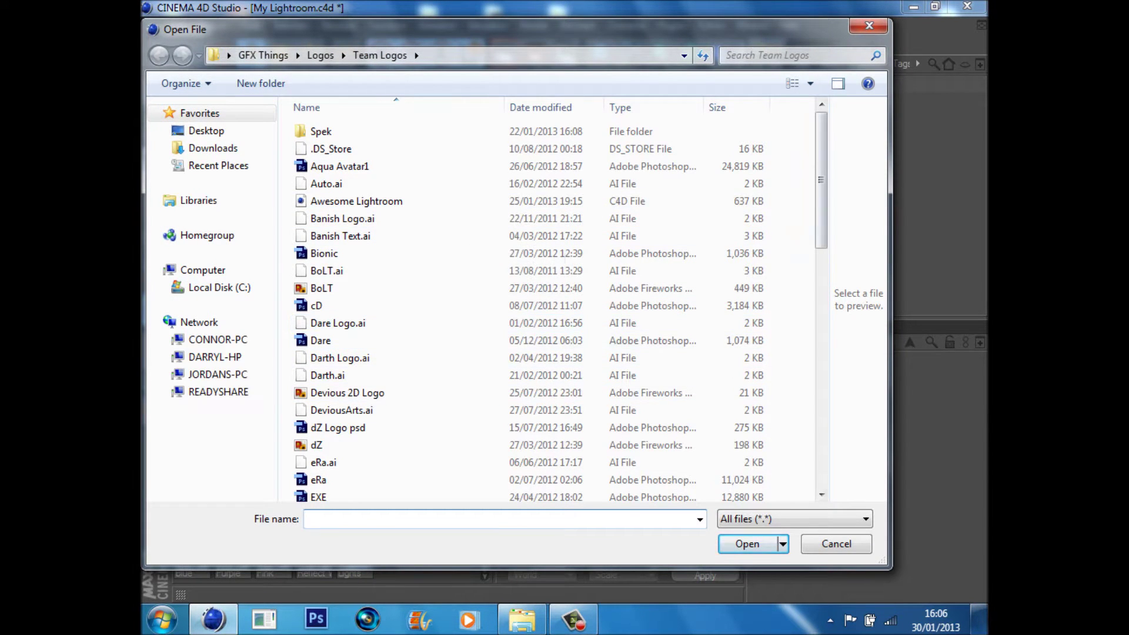
mouse_move(821, 180)
mouse_down()
mouse_move(822, 416)
mouse_move(822, 180)
mouse_up()
double_click(338, 323)
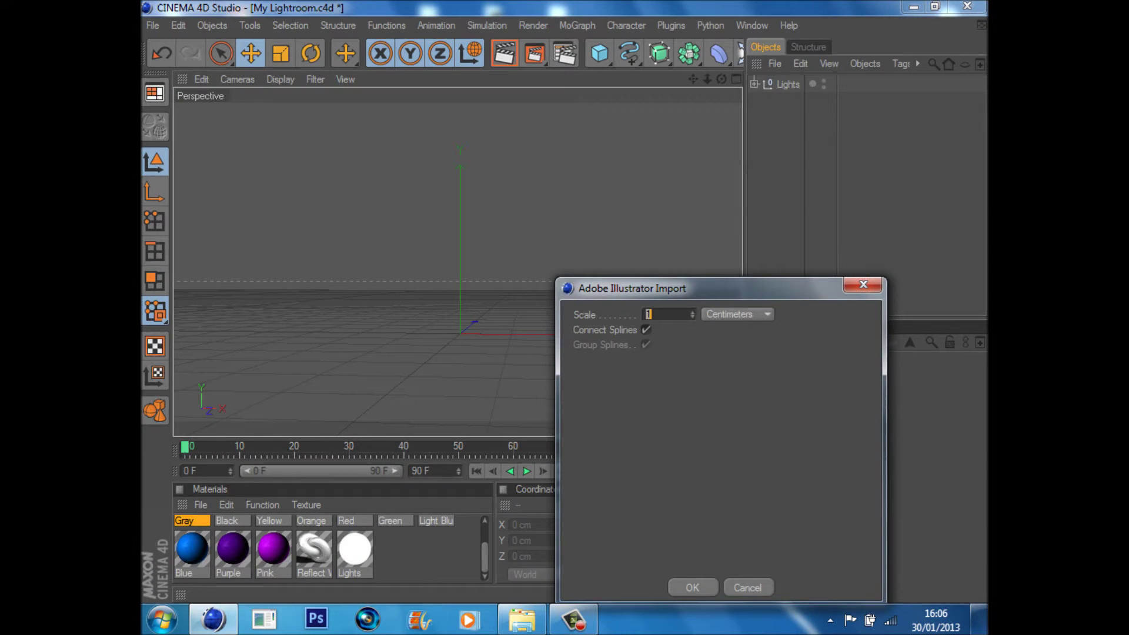
Step: Import it in Centimeters with Connect Splines unchecked
click(736, 314)
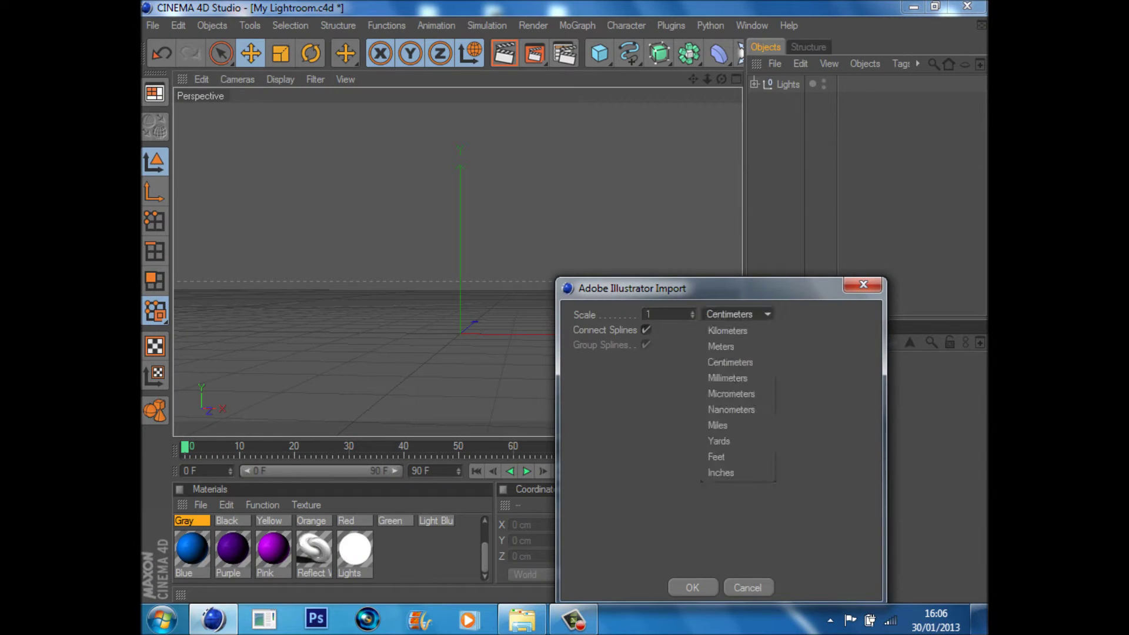
key(Escape)
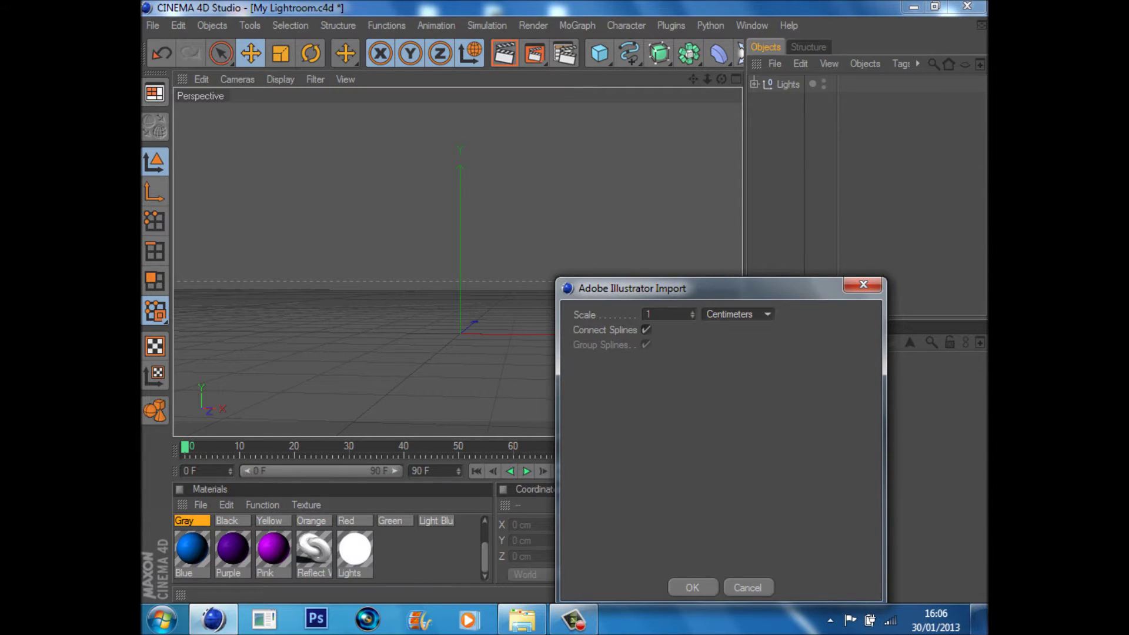
click(645, 329)
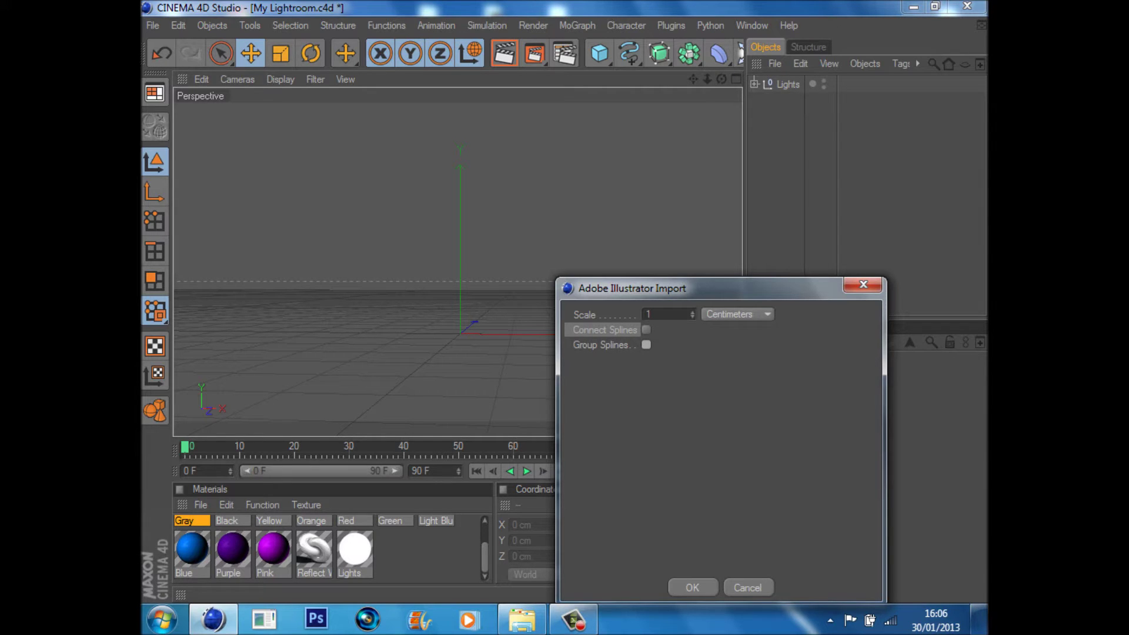
click(692, 588)
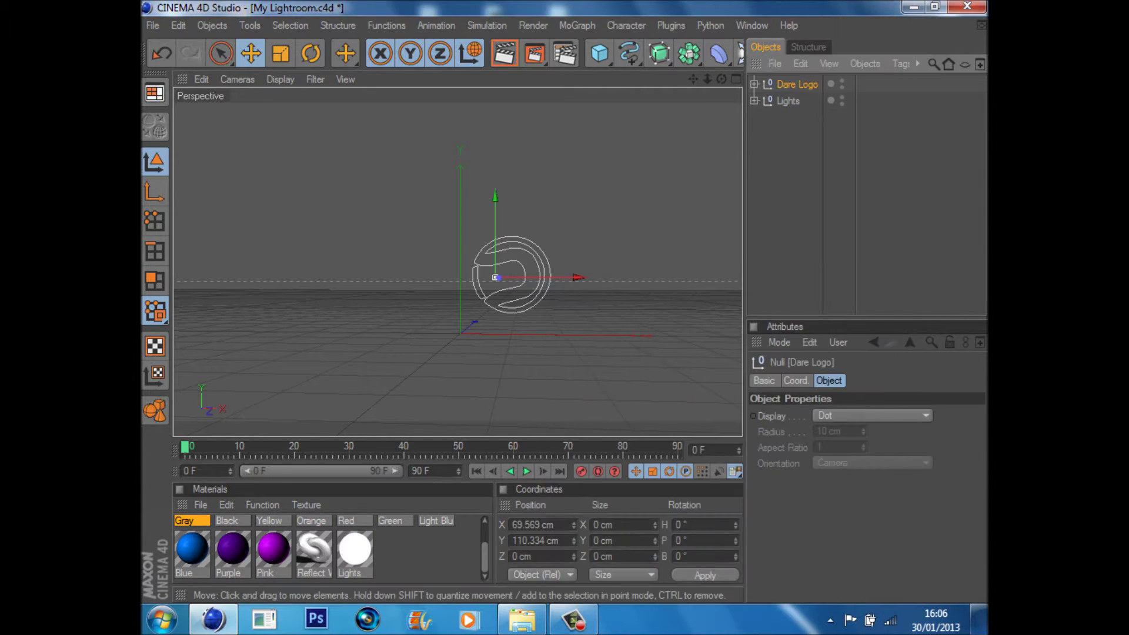
Step: Scale the logo up and shift it to the left
click(280, 53)
drag(529, 353, 605, 353)
click(250, 53)
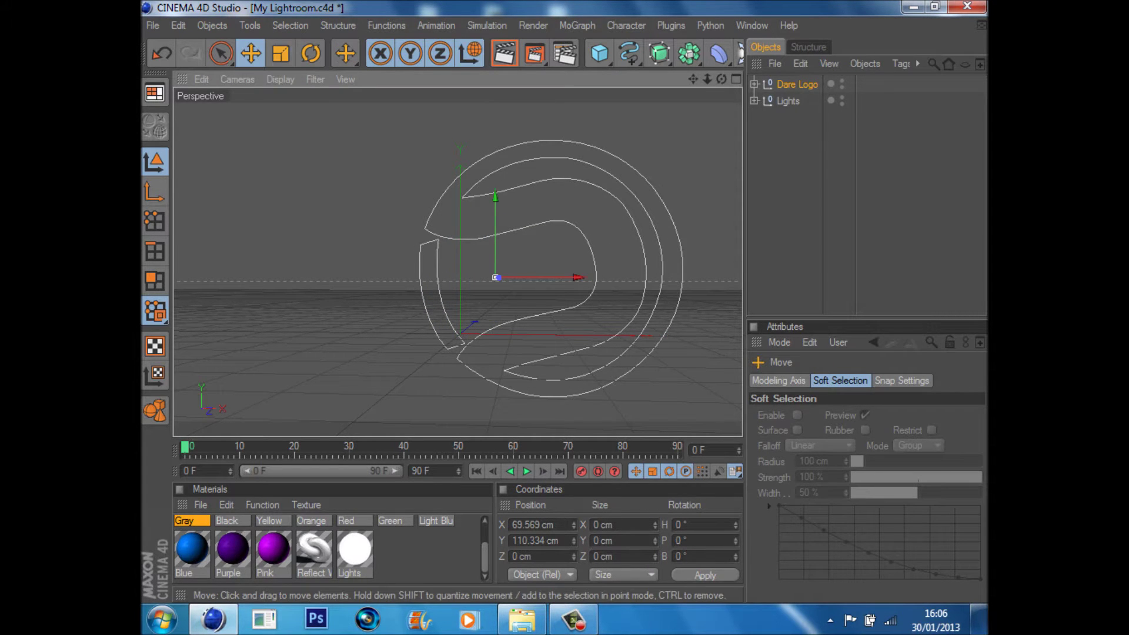
drag(529, 265, 426, 258)
click(788, 206)
Step: Move Path 1 and Path 3 out of the Dare Logo null and delete the null
click(754, 84)
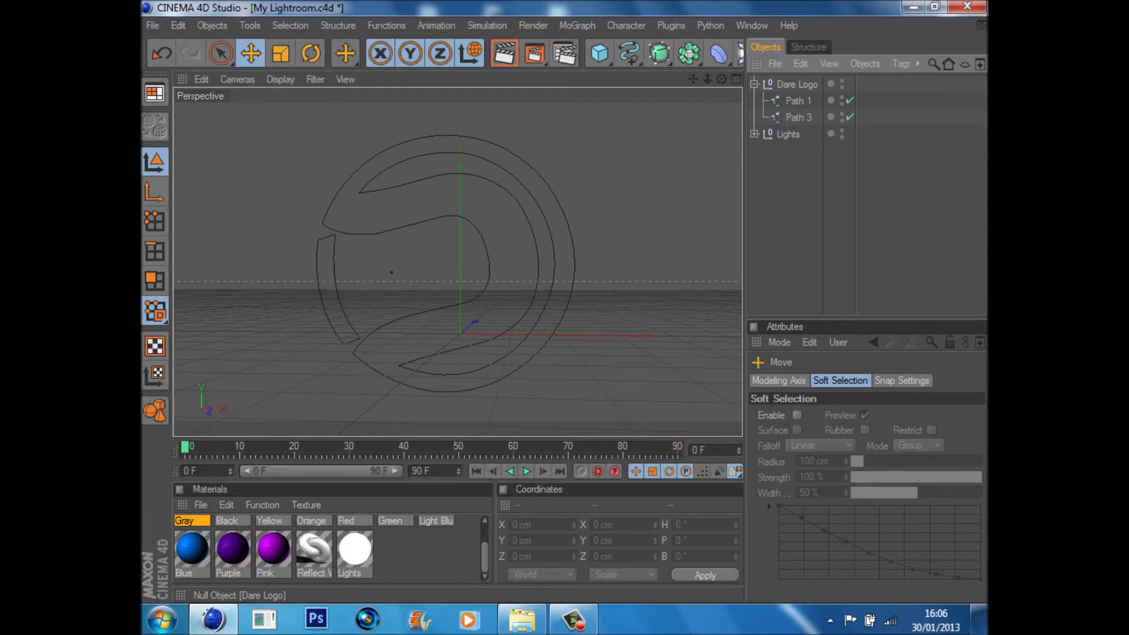
click(798, 101)
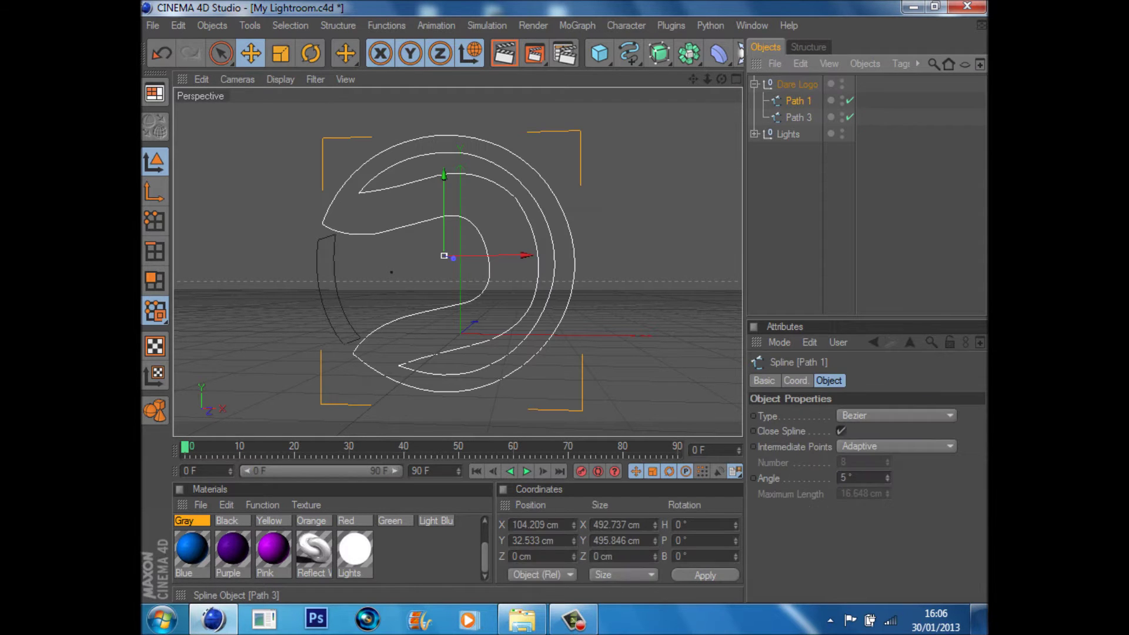
ctrl+click(798, 117)
drag(794, 100, 788, 176)
click(797, 84)
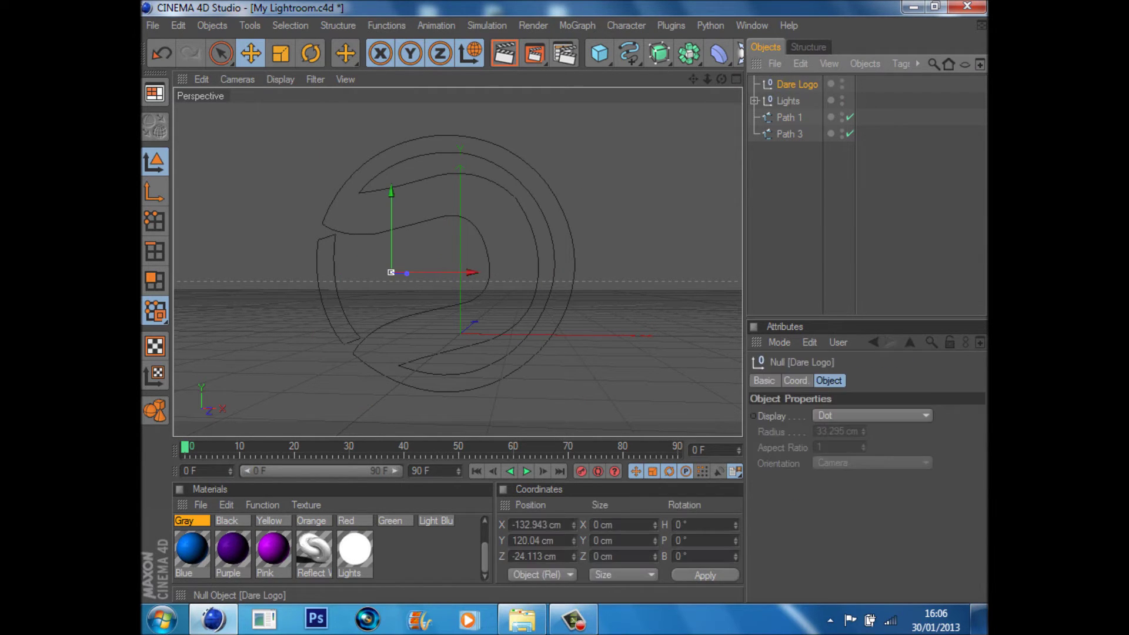
key(Delete)
Step: Select Path 1 and Path 3 in turn, then clear the selection
click(788, 101)
click(790, 117)
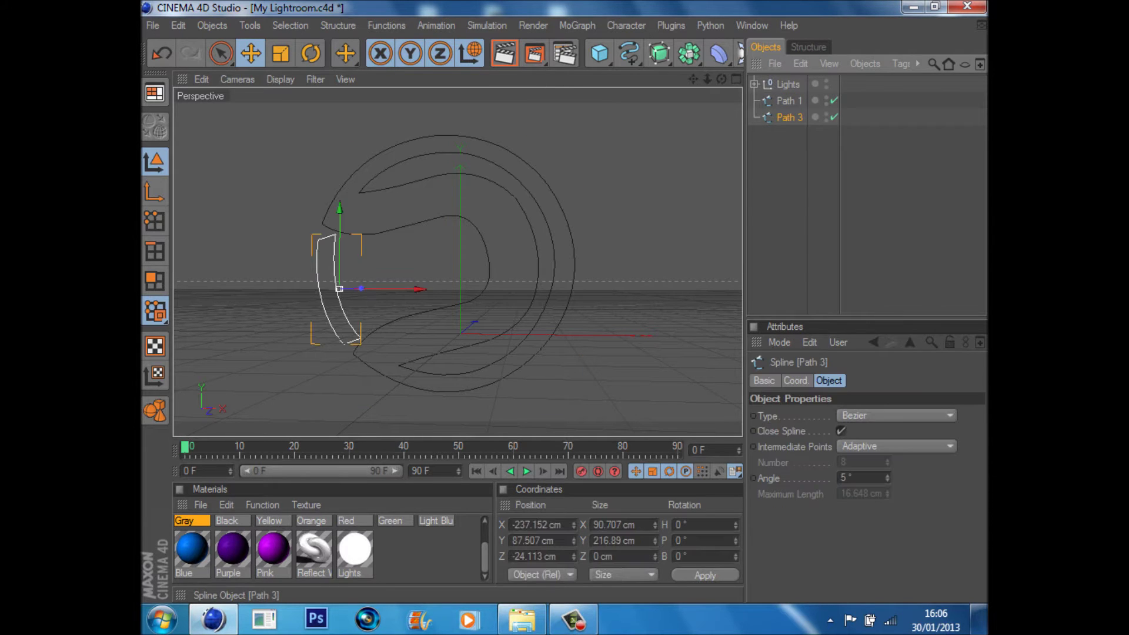
click(788, 100)
click(794, 176)
click(789, 117)
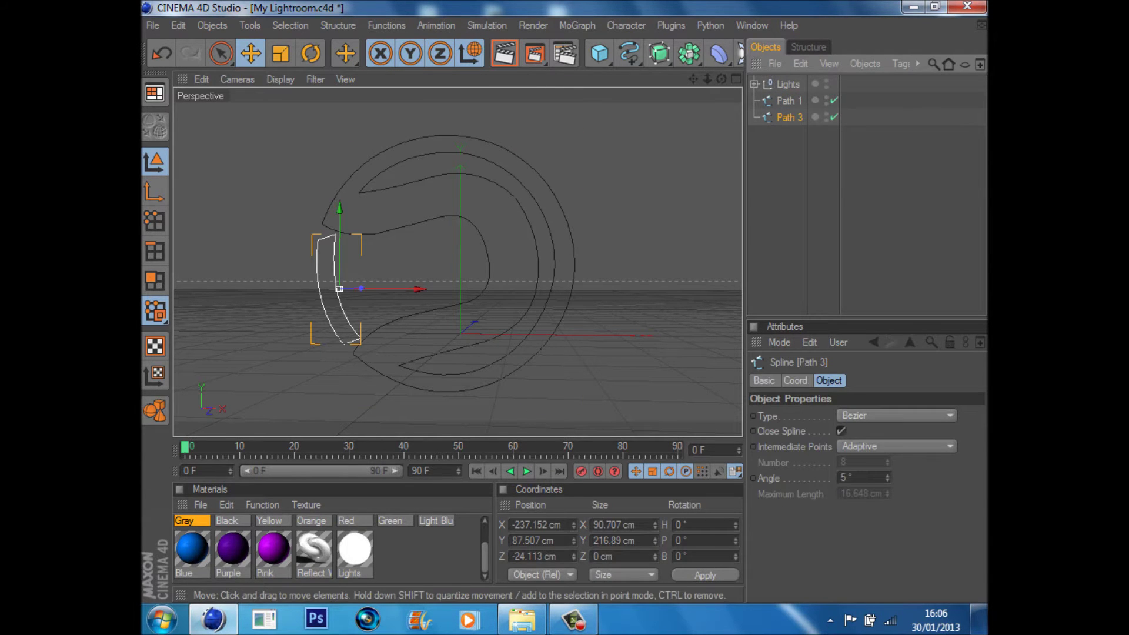
click(794, 177)
Step: Create two Extrude NURBS objects and place Path 1 and Path 3 inside them
click(659, 53)
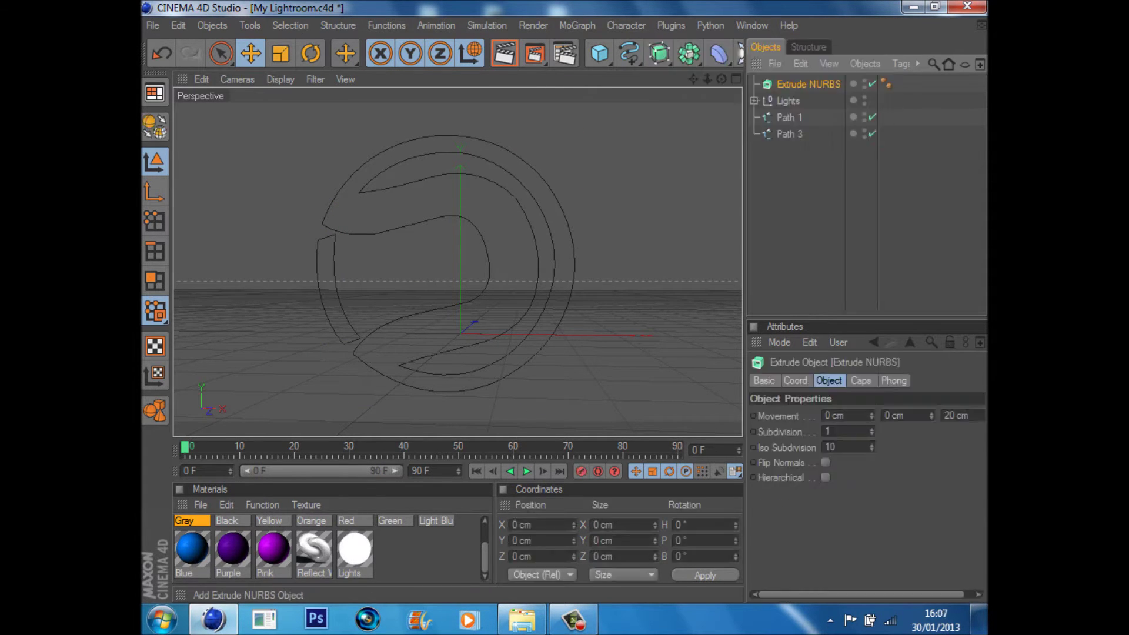
key(ctrl+c)
key(ctrl+v)
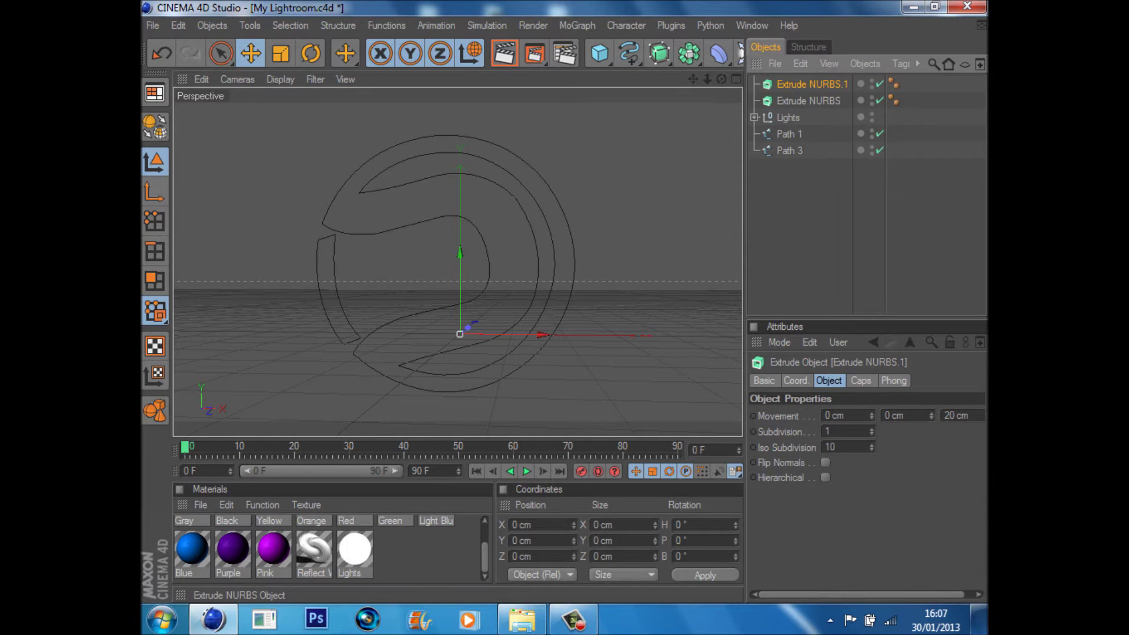
key(ctrl+shift+a)
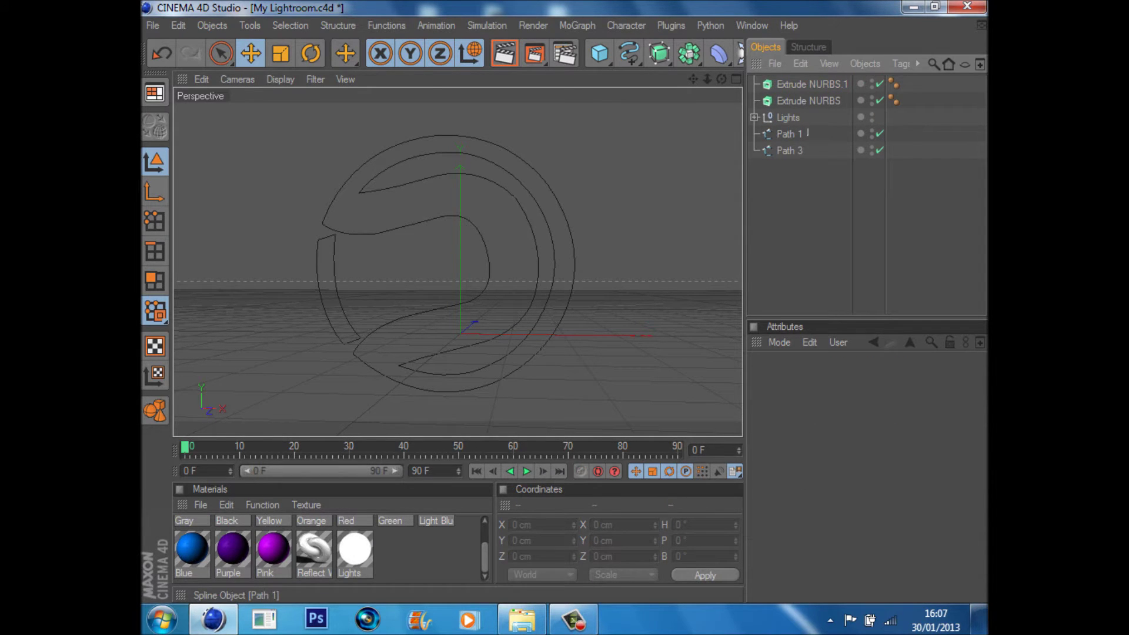
click(806, 133)
drag(788, 134, 808, 84)
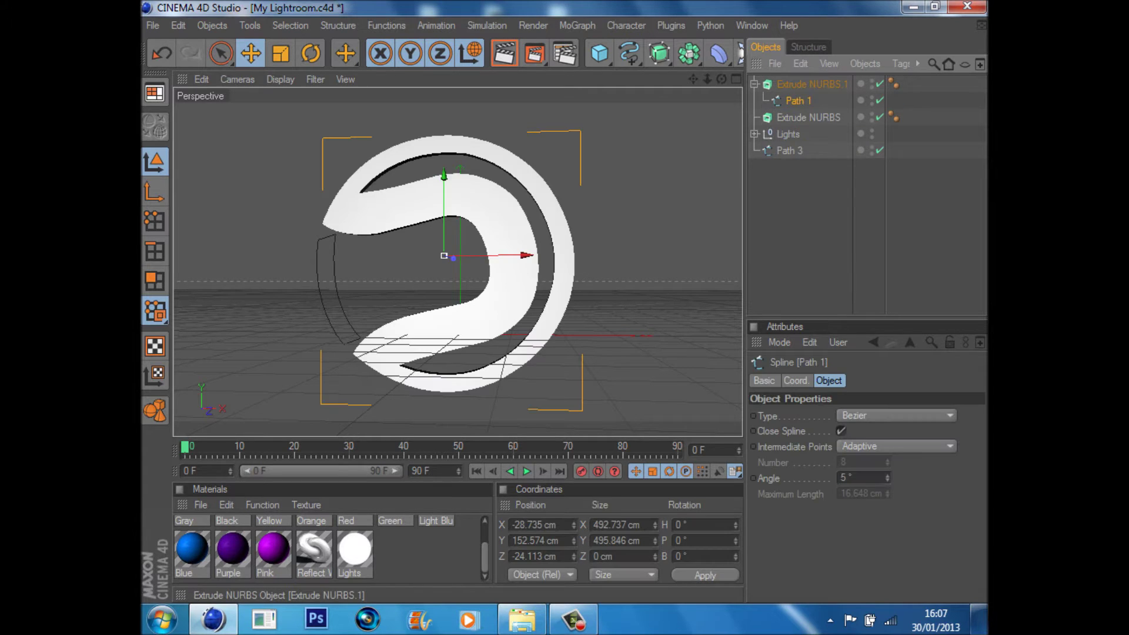
click(753, 84)
drag(788, 134, 808, 84)
Step: Give both Extrude NURBS objects an extrusion depth of 200 cm
click(809, 85)
ctrl+click(809, 101)
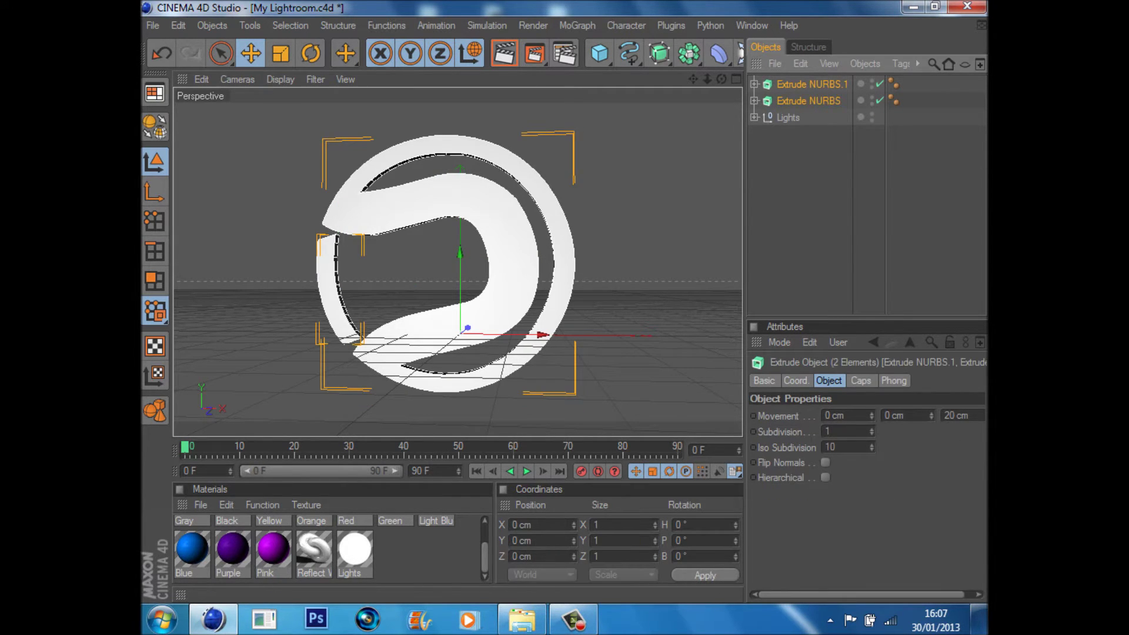
click(950, 415)
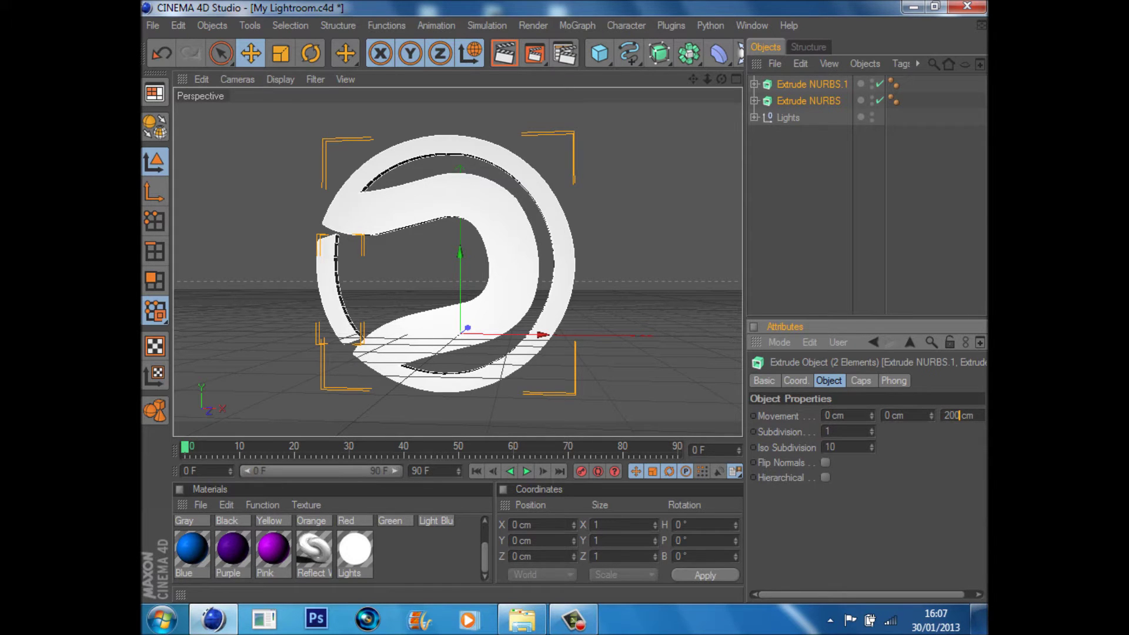
text(0)
key(Return)
key(ctrl+shift+a)
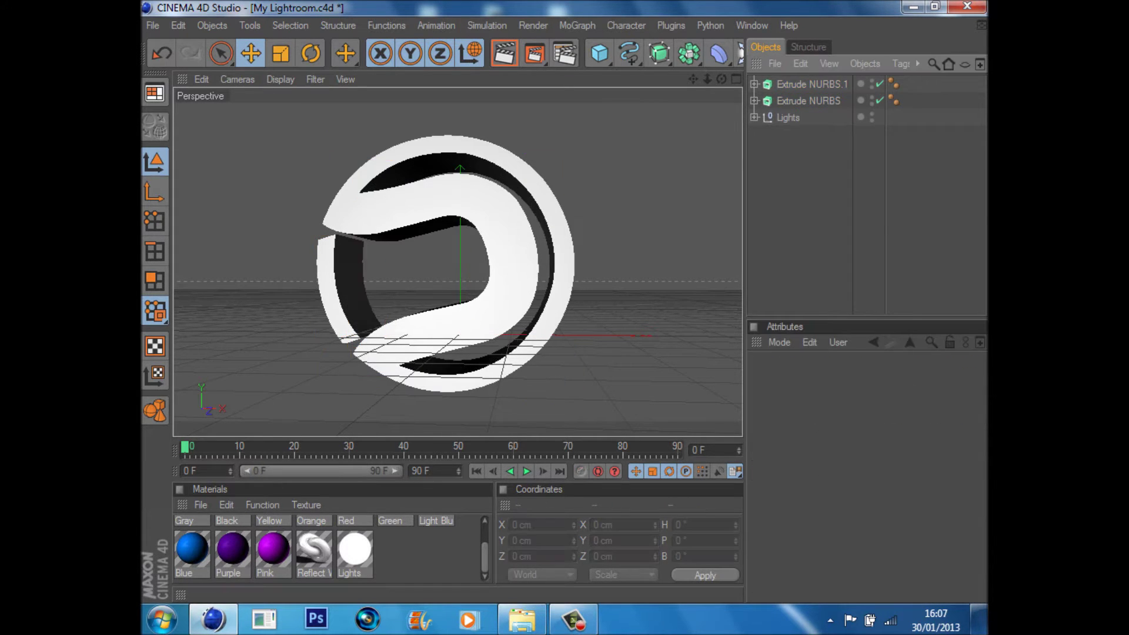
click(193, 548)
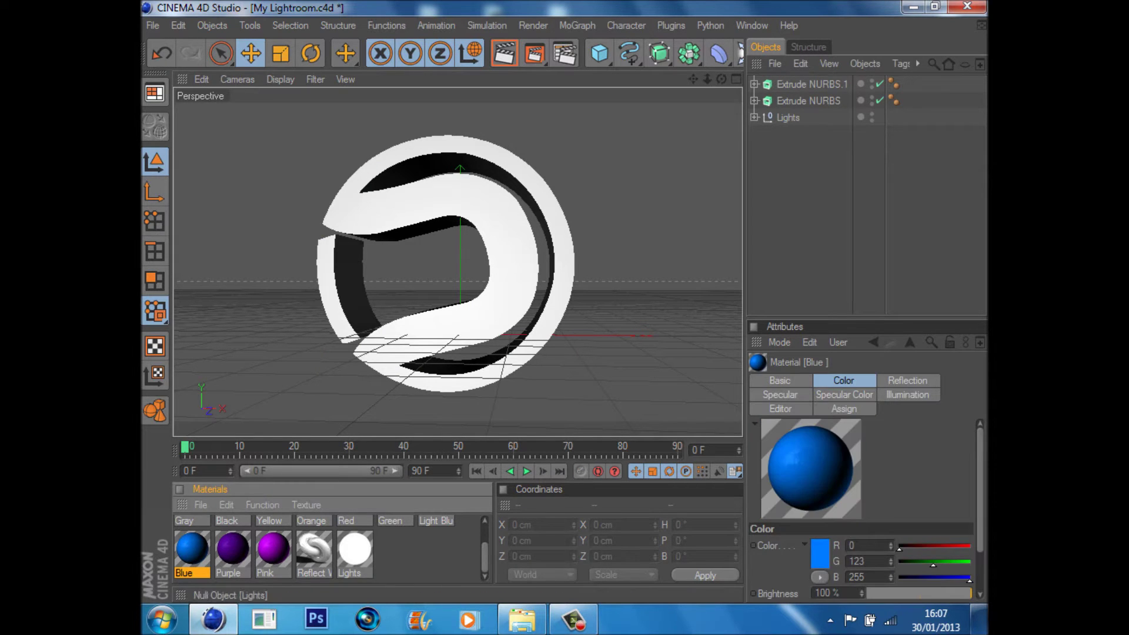
Step: Apply Blue to Extrude NURBS and Reflect White to Extrude NURBS.1
click(809, 100)
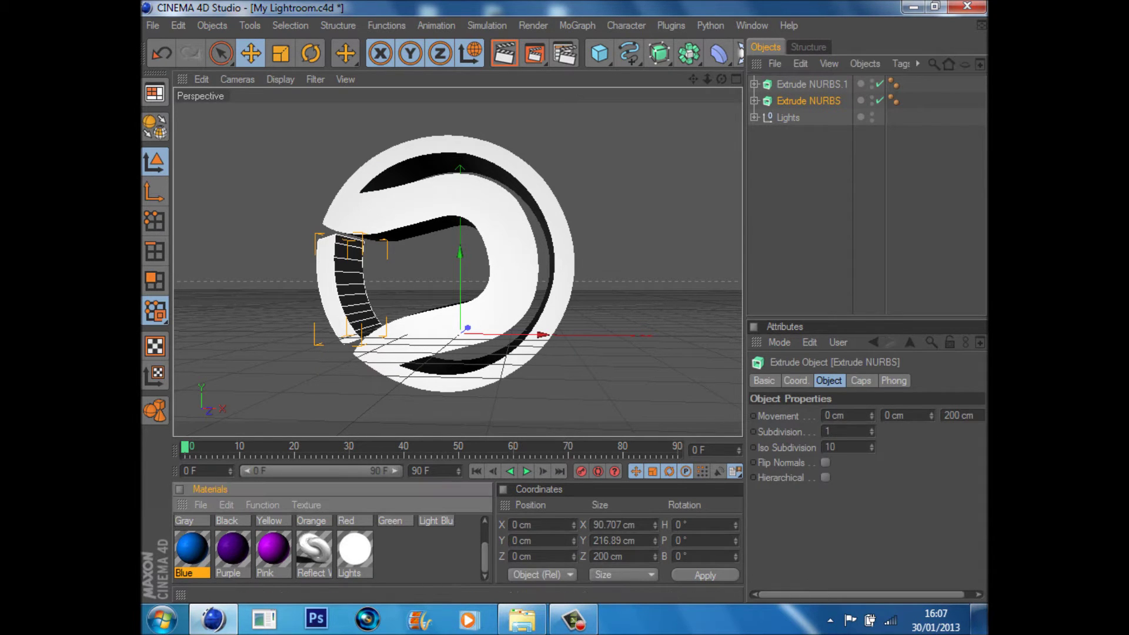
drag(193, 548, 910, 101)
key(ctrl+shift+a)
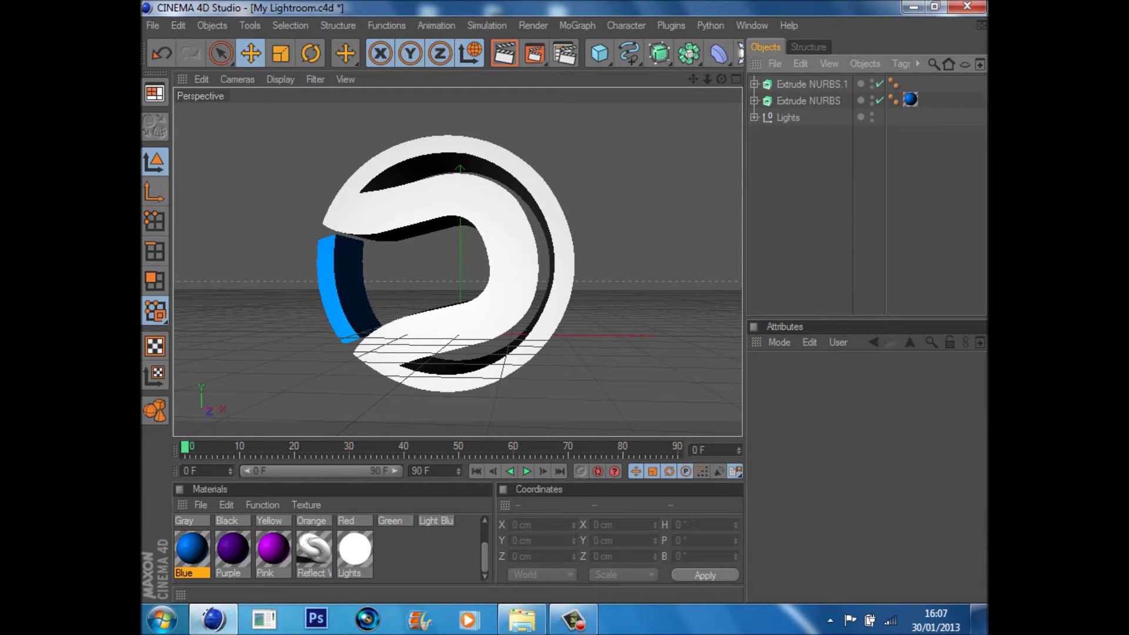
drag(355, 548, 910, 83)
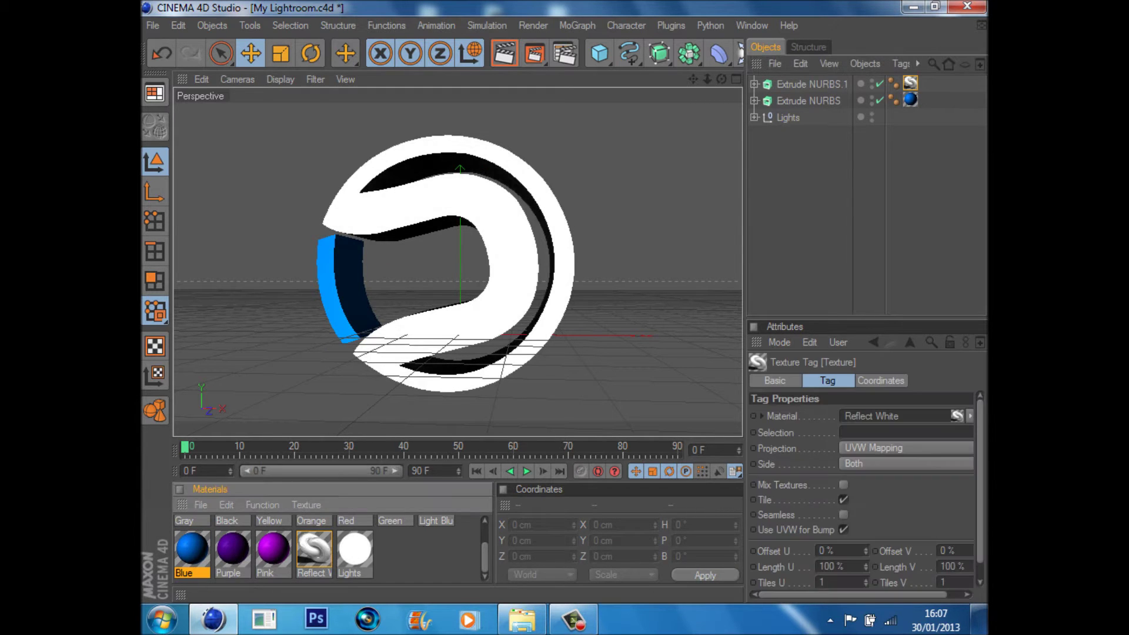
key(ctrl+shift+a)
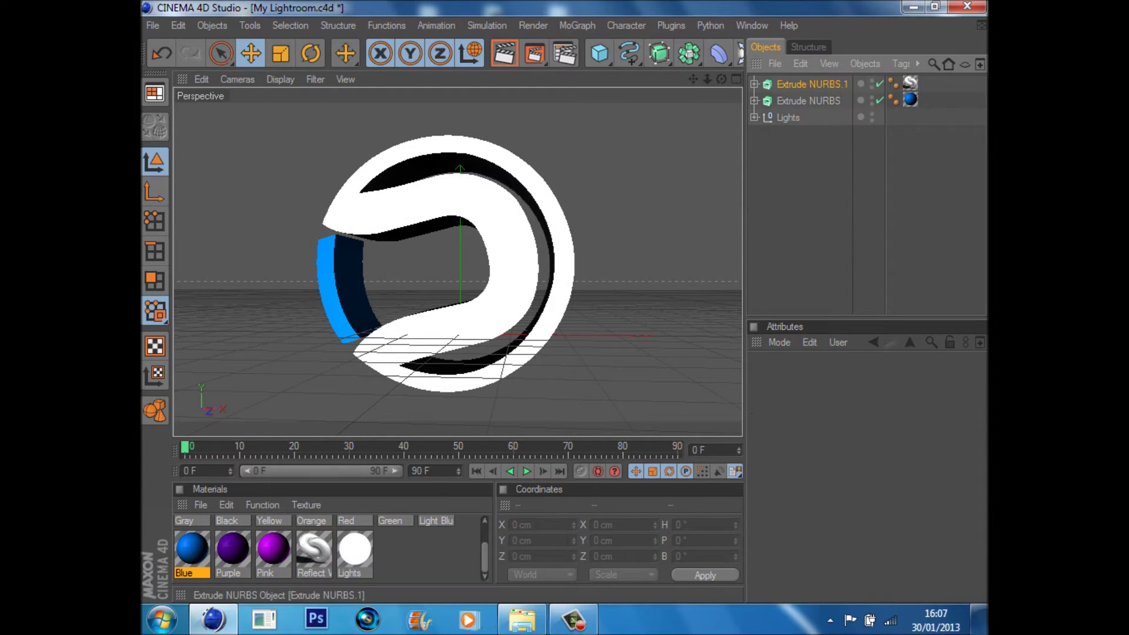
click(578, 25)
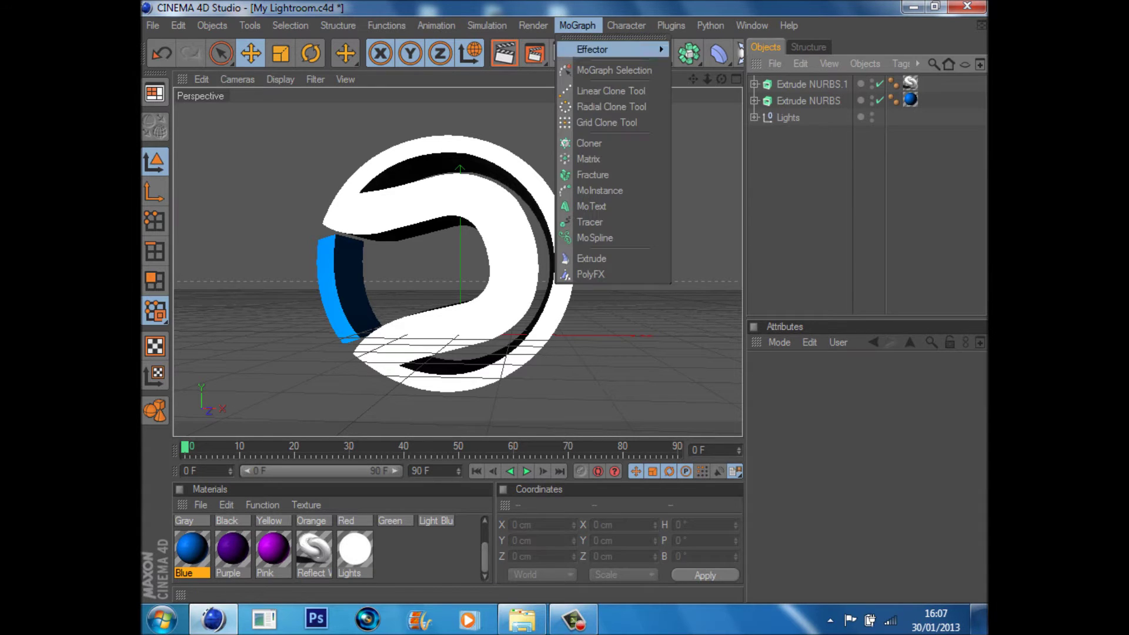
Step: Add MoGraph Group and Random effectors, with Random parented under Group
mouse_move(594, 50)
click(696, 52)
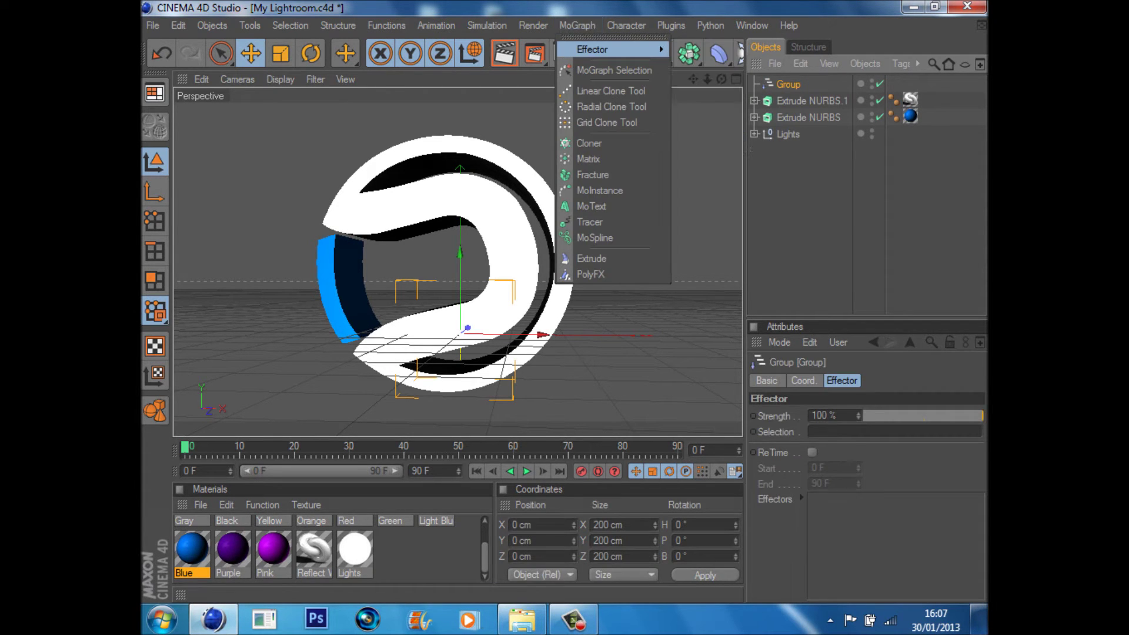
click(703, 155)
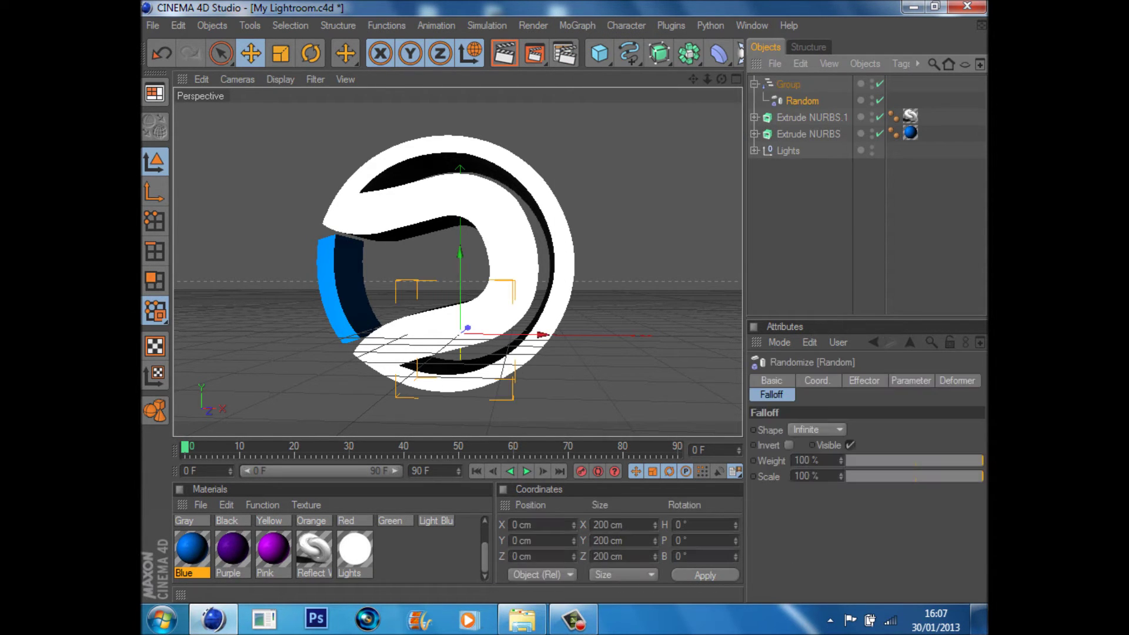
drag(793, 84, 788, 100)
key(ctrl+z)
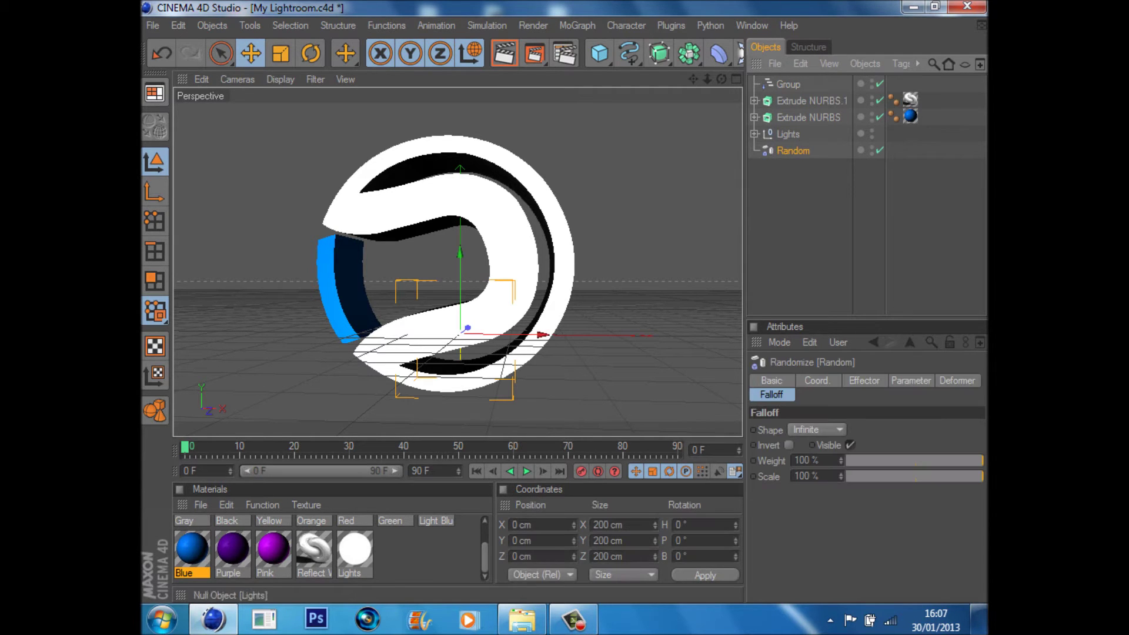
key(ctrl+z)
click(793, 150)
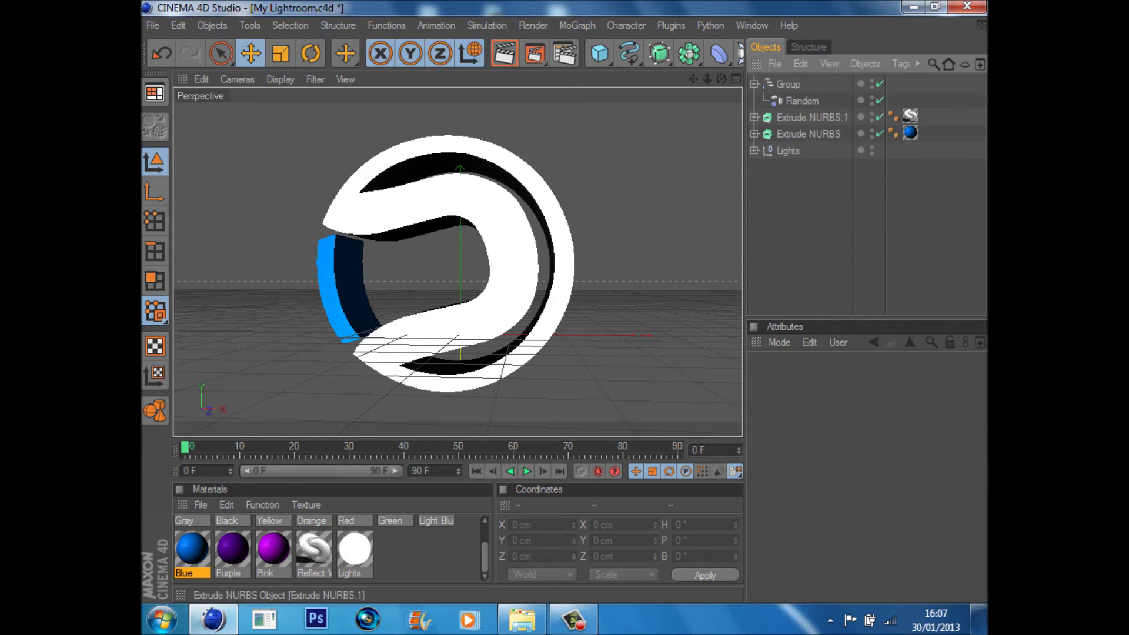
key(ctrl+y)
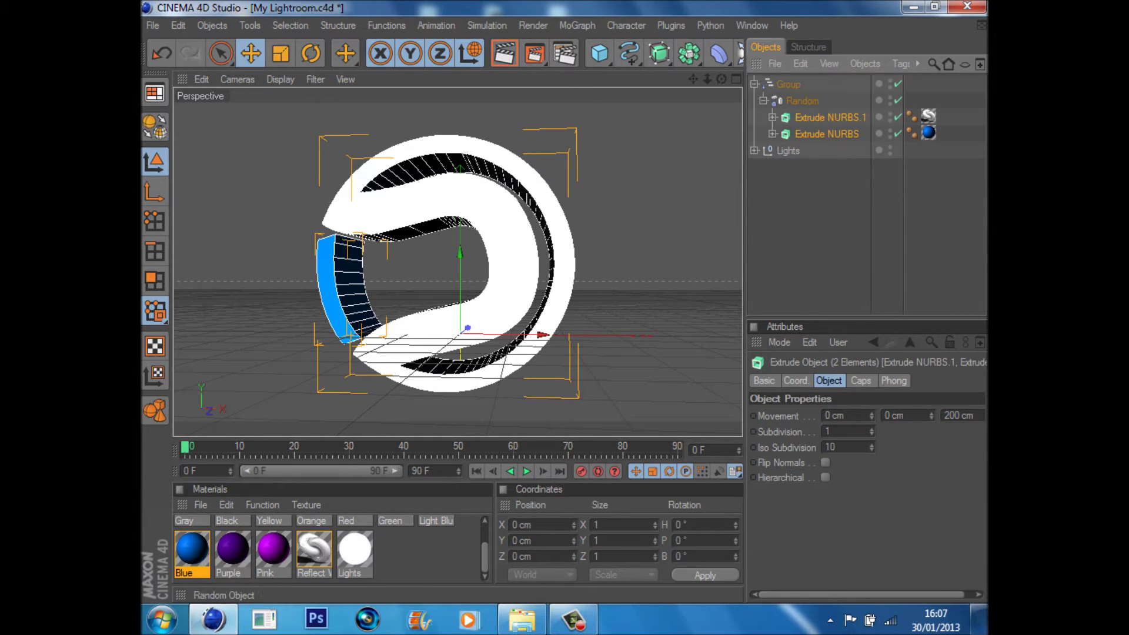
Step: Put both Extrude NURBS under Random, set Deformer to Point and Strength to about 9%
drag(808, 133, 802, 101)
click(802, 100)
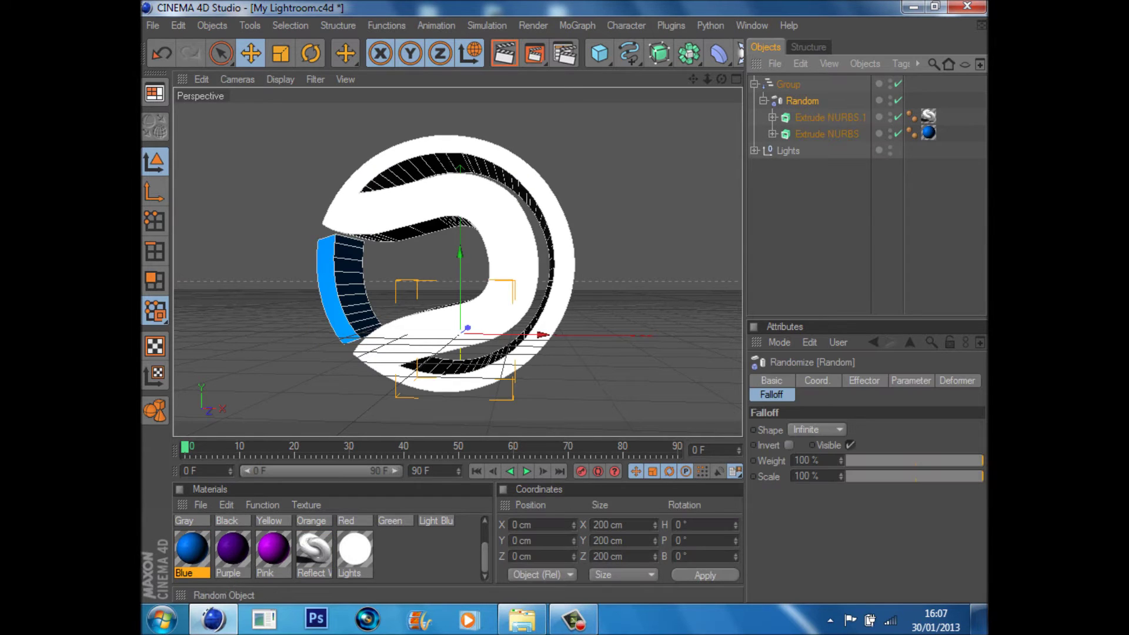
click(957, 381)
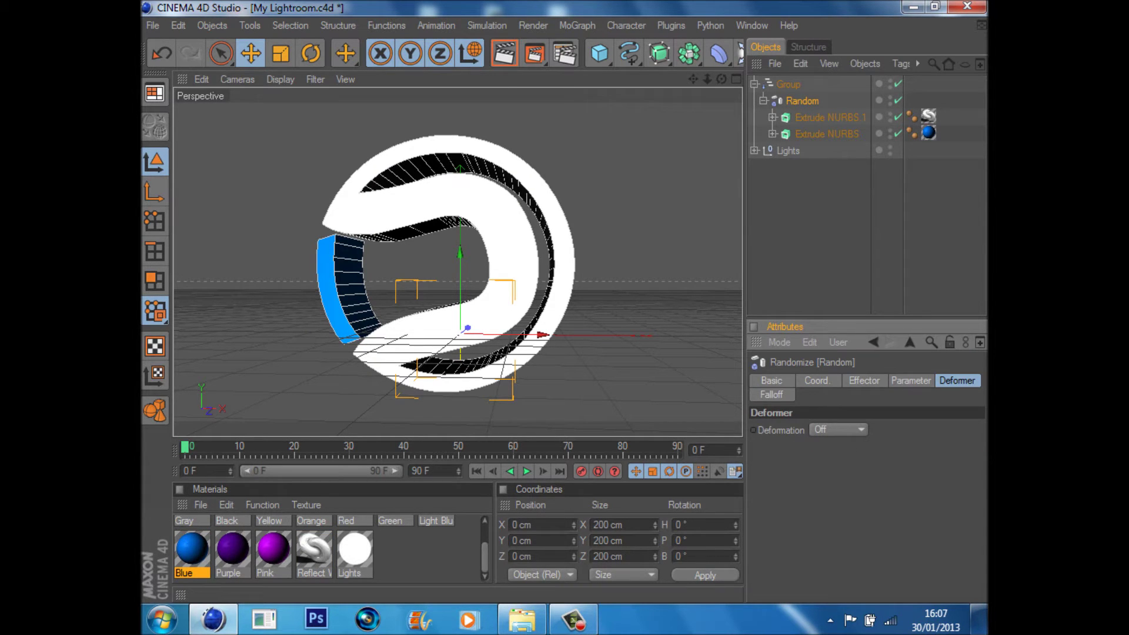
click(837, 430)
click(826, 478)
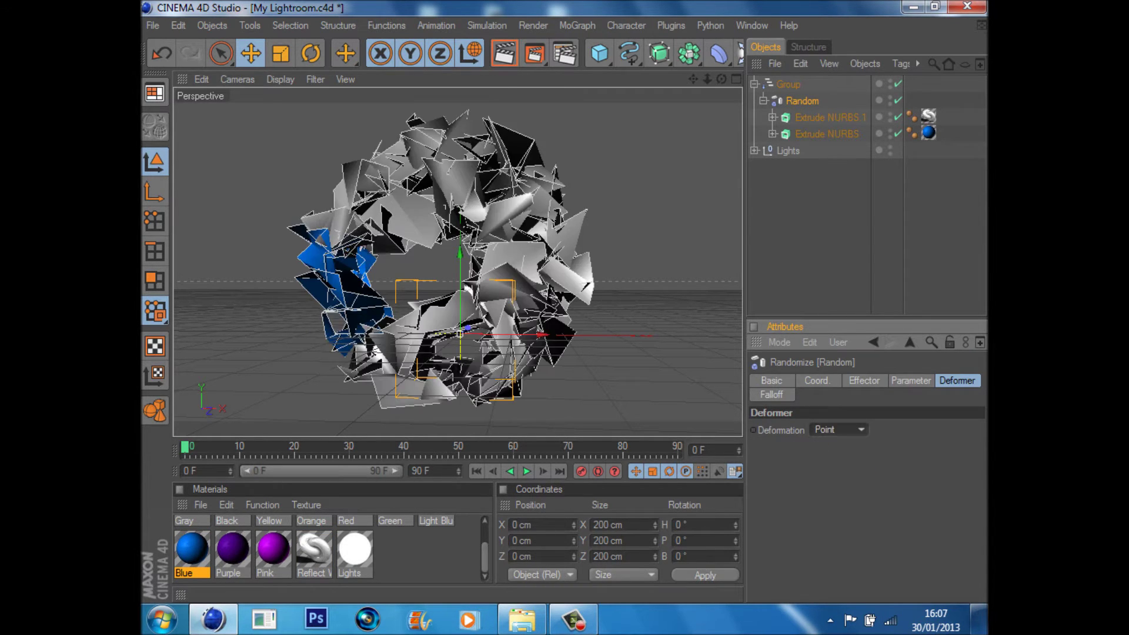
click(864, 381)
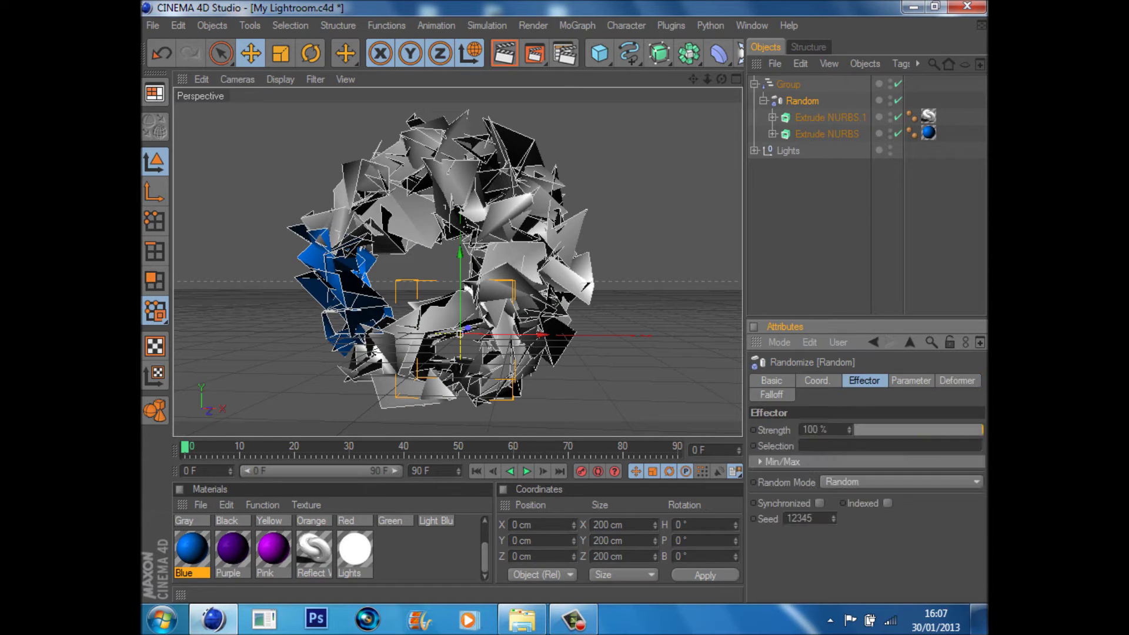
drag(981, 430, 862, 430)
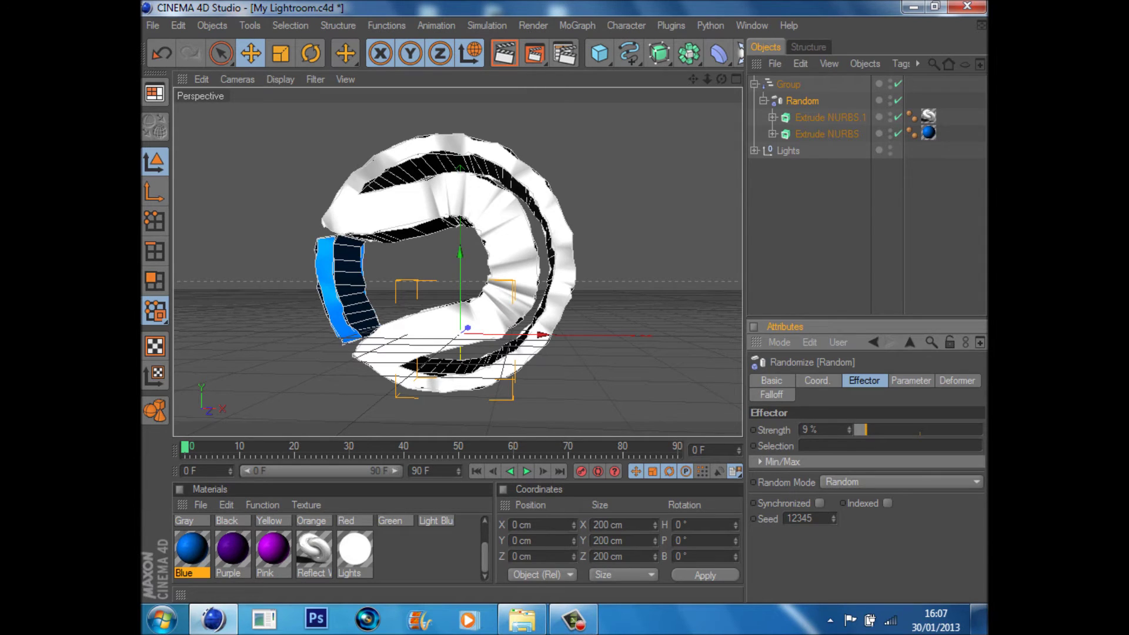
Step: Keep Random inside the Group and orbit the view to see the ring anew
key(ctrl+shift+a)
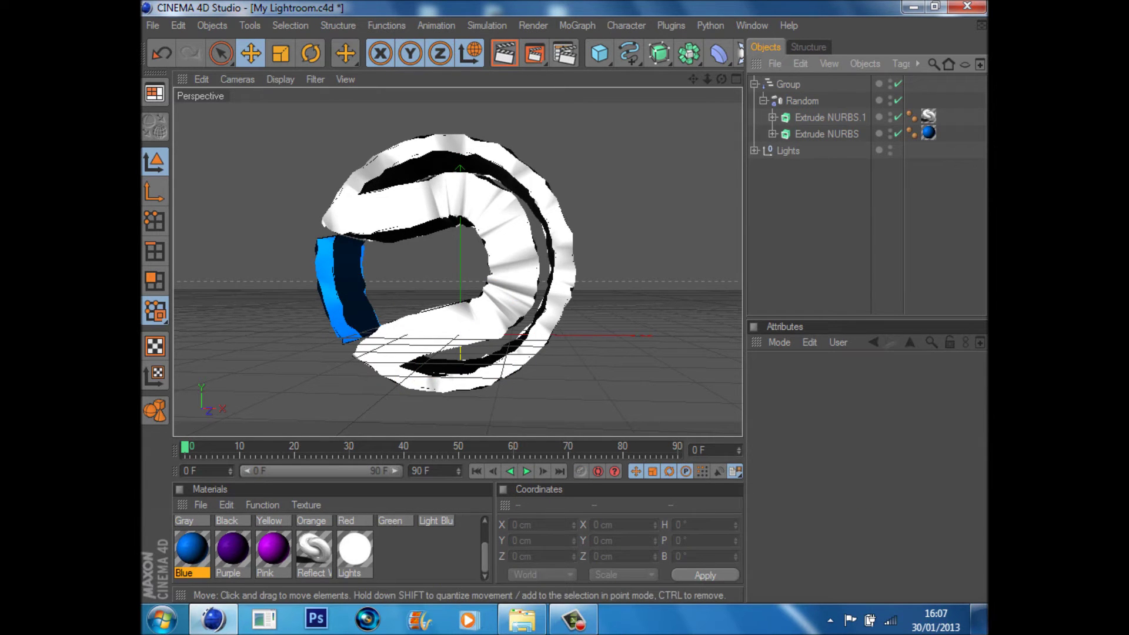
drag(802, 101, 788, 157)
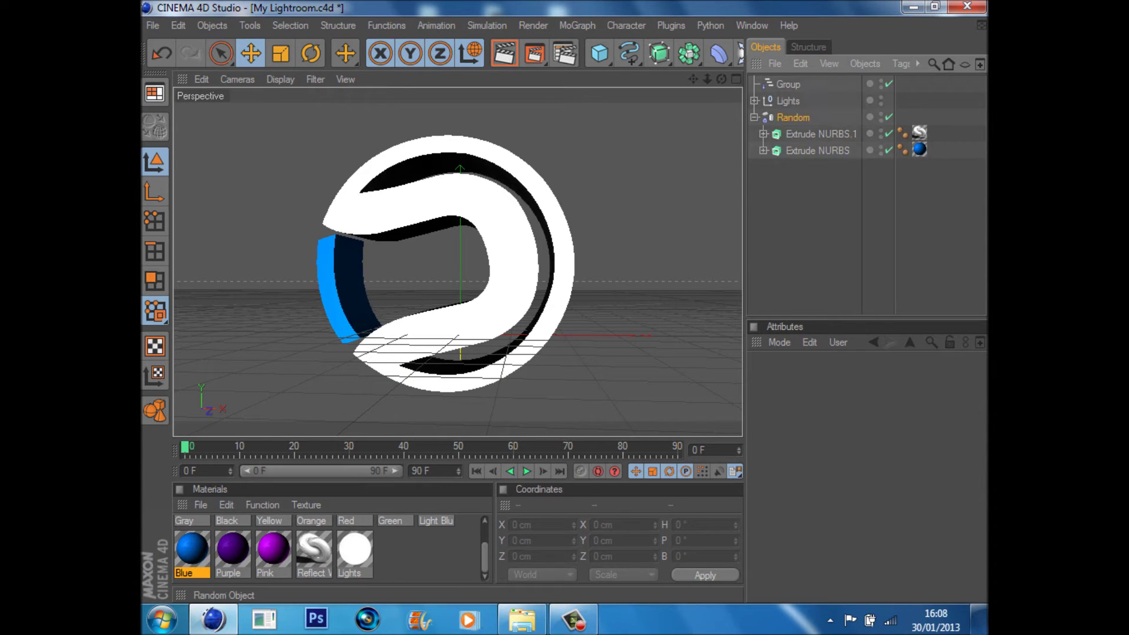
key(ctrl+z)
key(ctrl+shift+a)
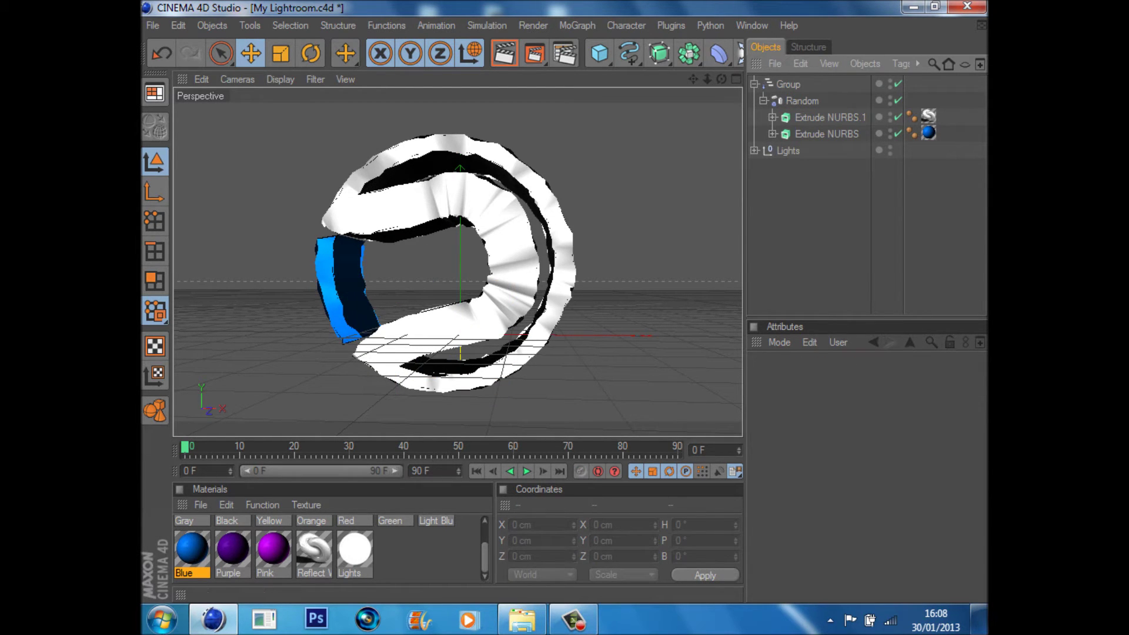
drag(721, 79, 742, 84)
Step: Break both Extrude NURBS into 15 pieces each with Thrausi 1.22 R12
click(671, 25)
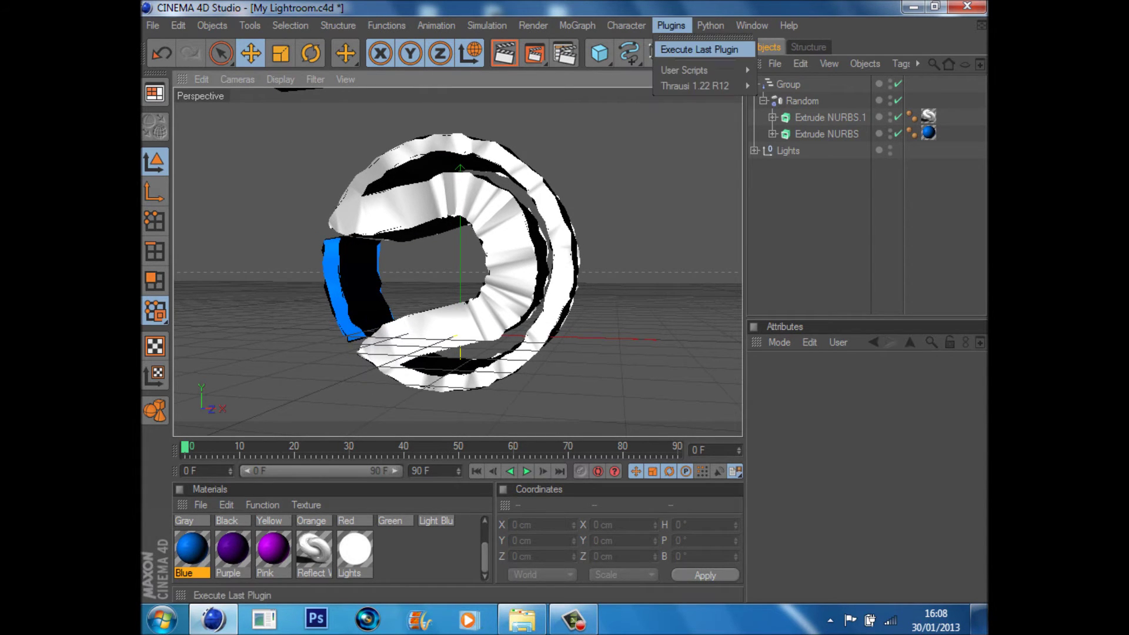
mouse_move(684, 70)
click(782, 86)
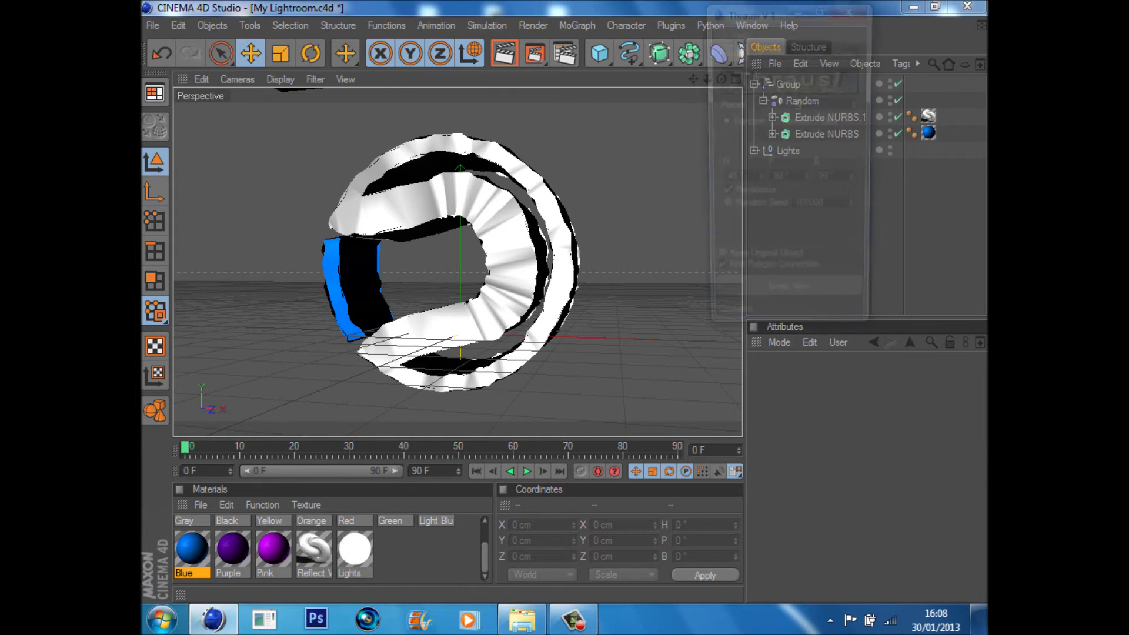
key(Return)
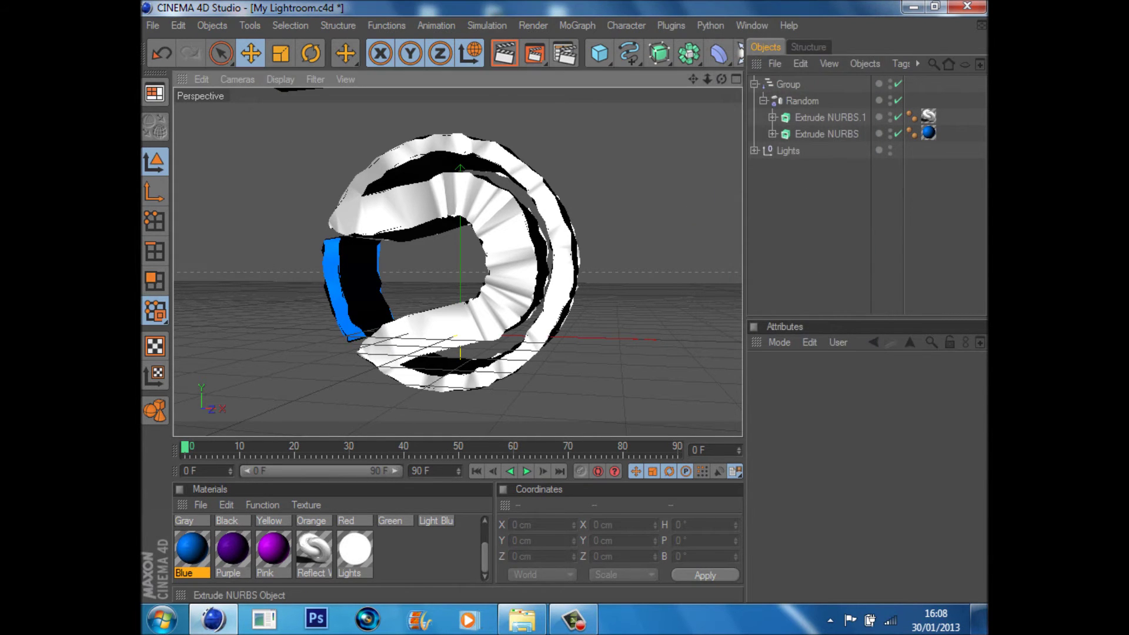
click(671, 26)
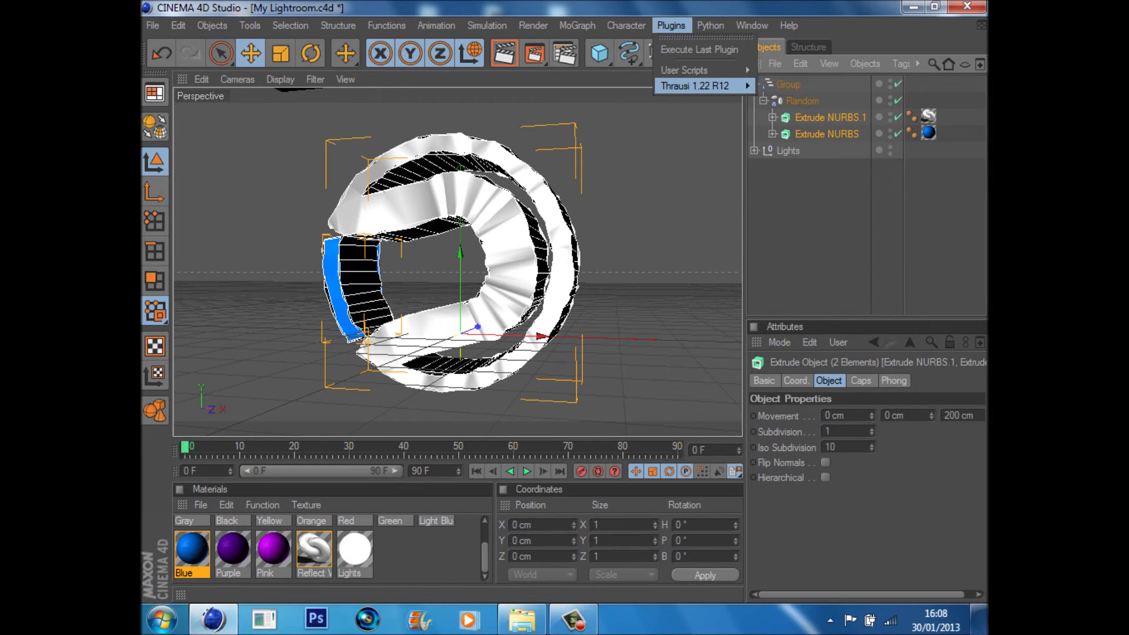
mouse_move(693, 85)
click(783, 86)
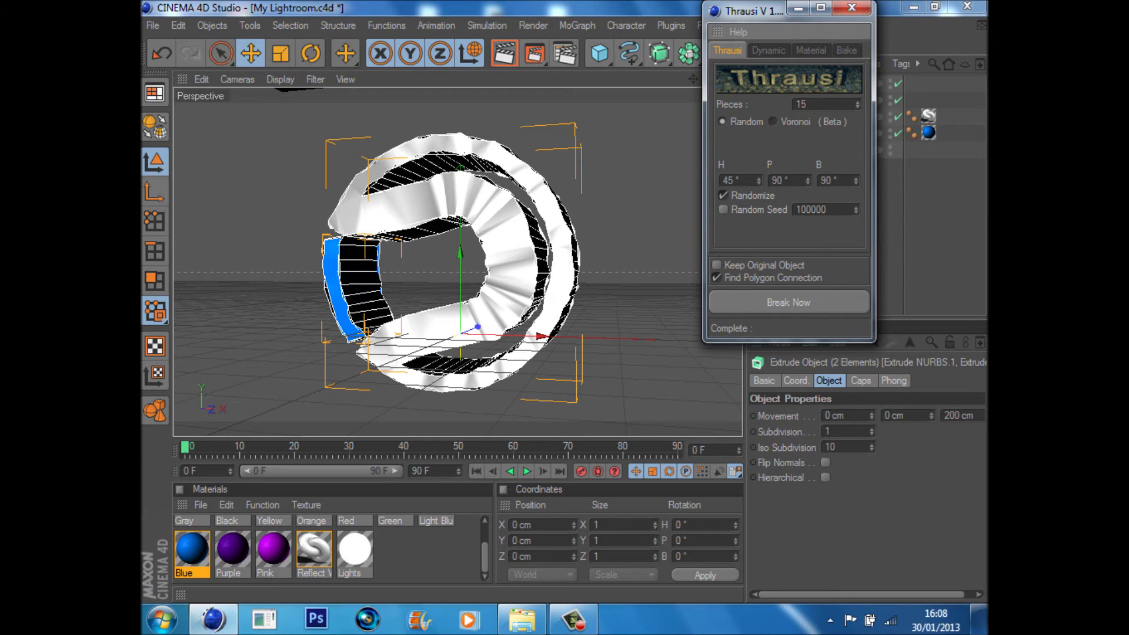
key(Return)
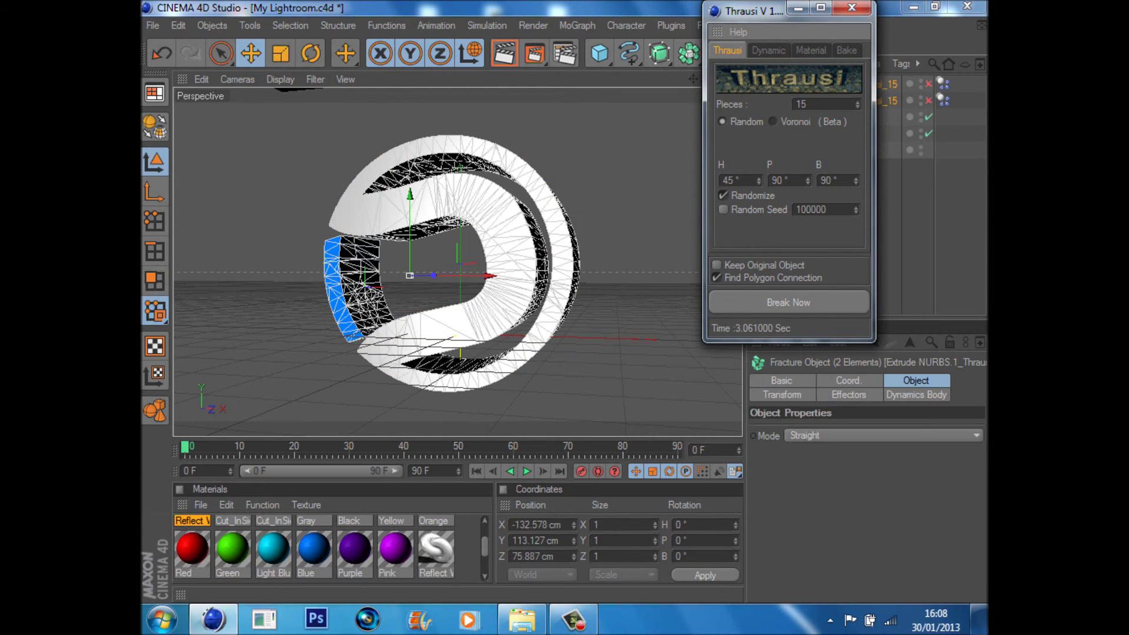
click(852, 7)
Step: Move both Thrausi_15 fracture objects under Random and drop its Strength to 4%
click(823, 209)
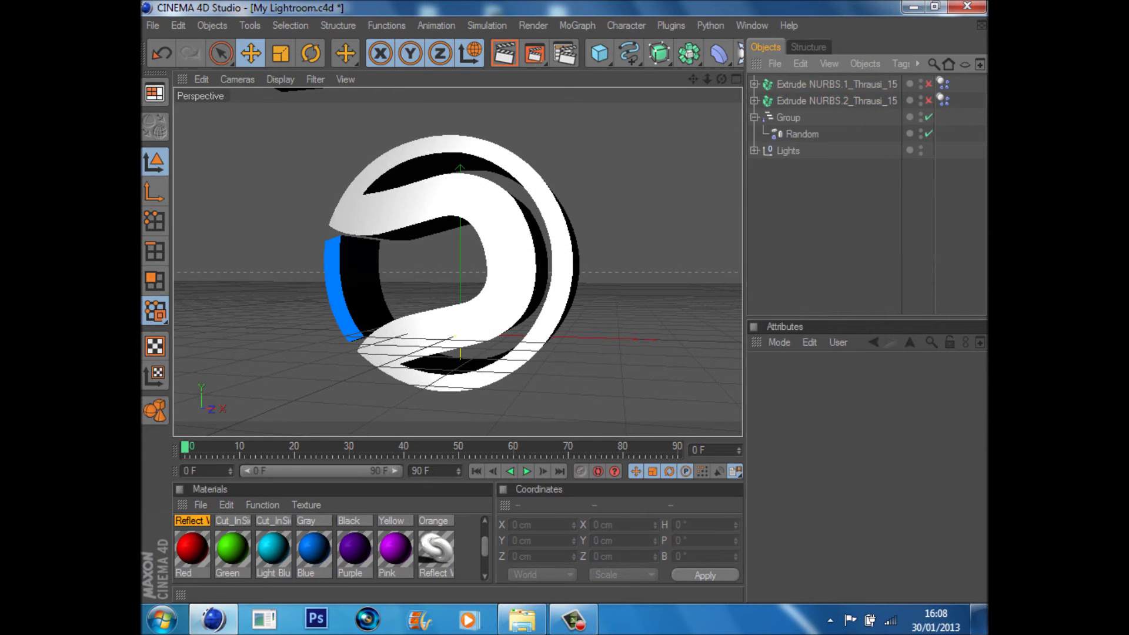
click(359, 282)
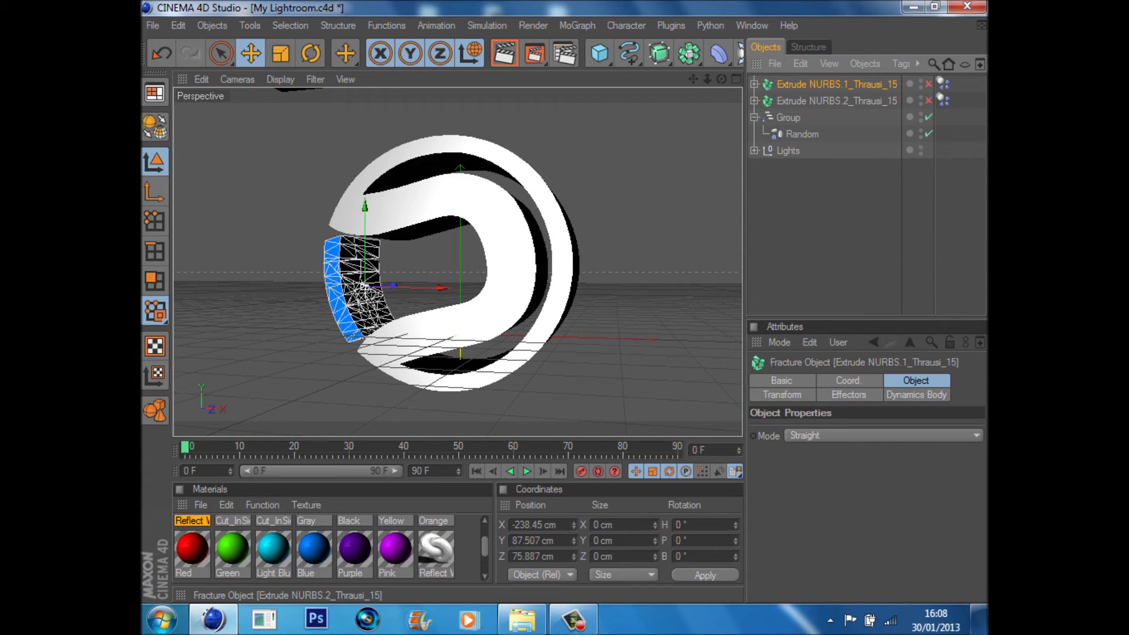
shift+click(412, 330)
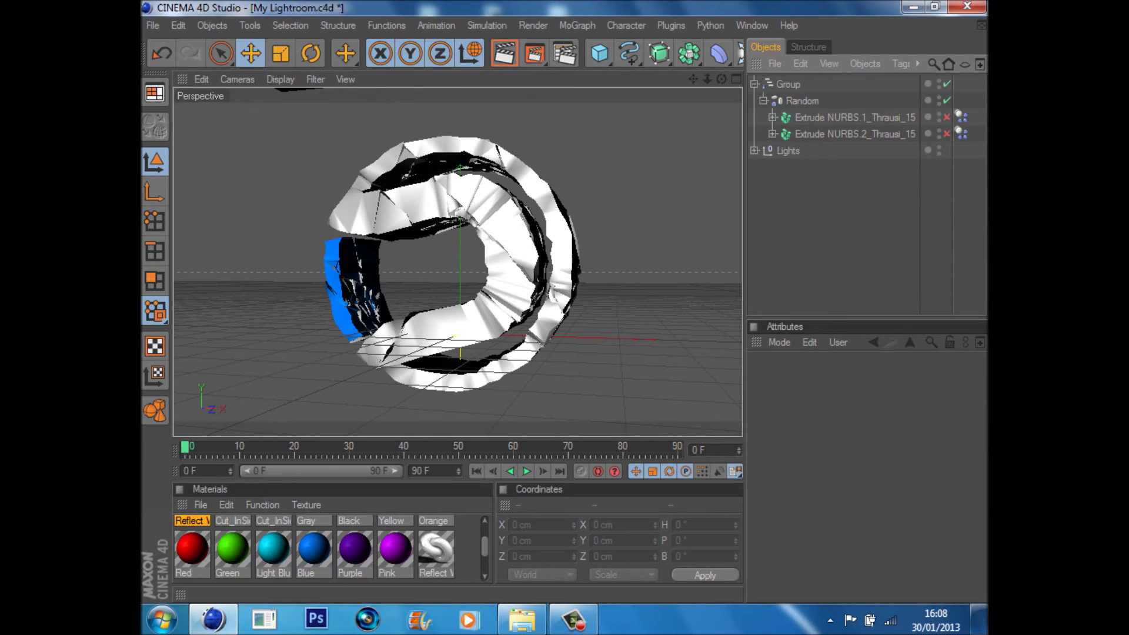
click(855, 117)
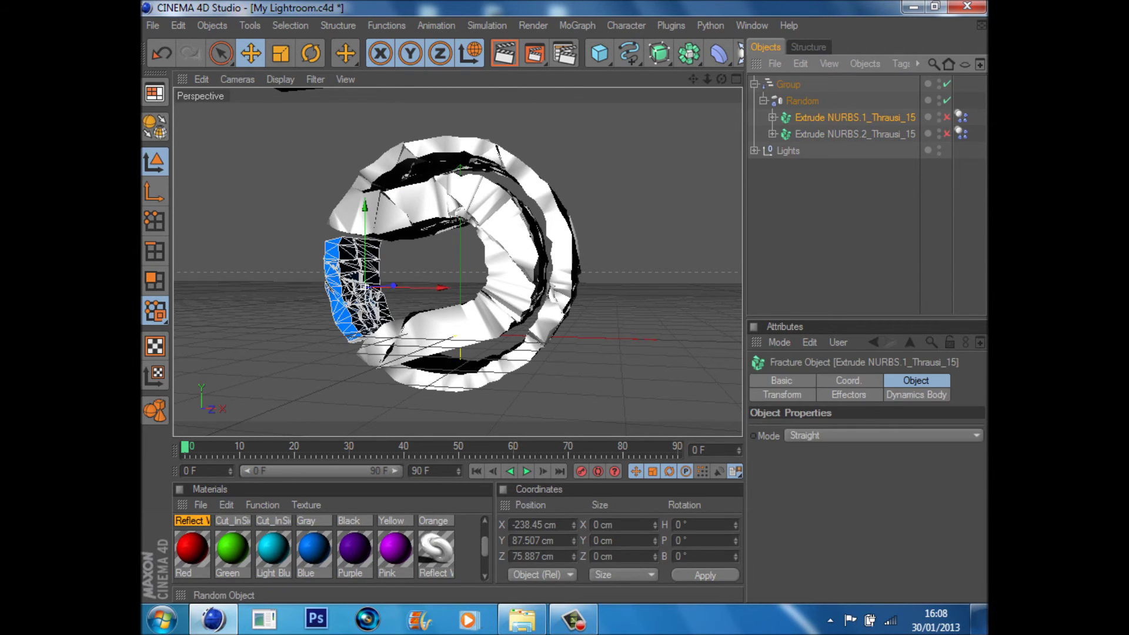
click(802, 100)
drag(849, 430, 849, 446)
click(835, 235)
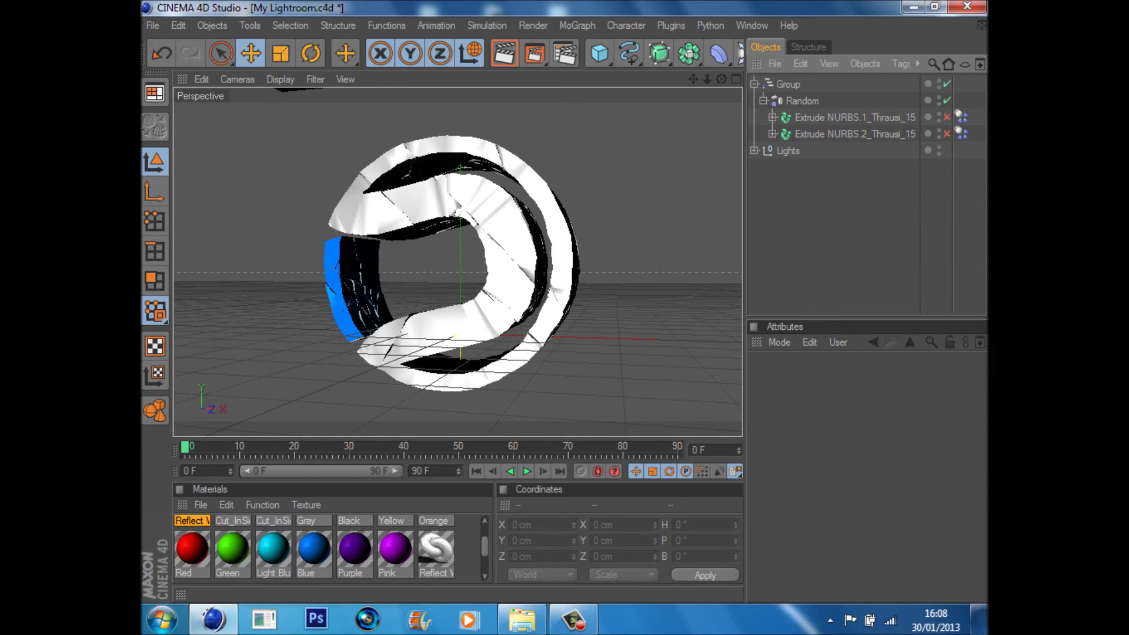
drag(693, 79, 696, 82)
click(357, 290)
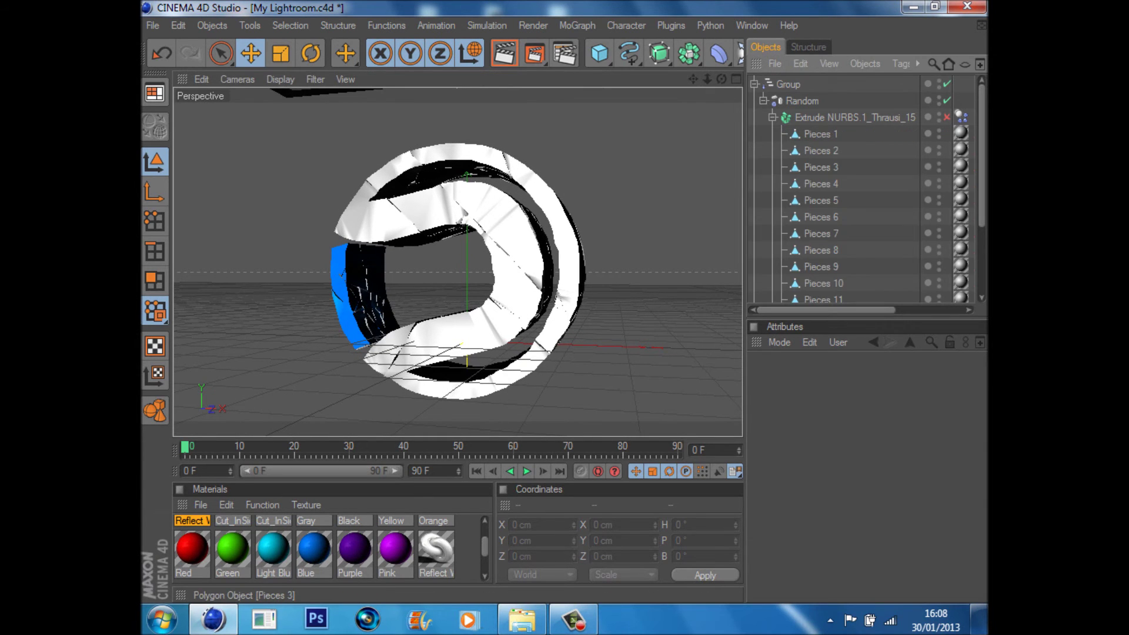
key(ctrl+z)
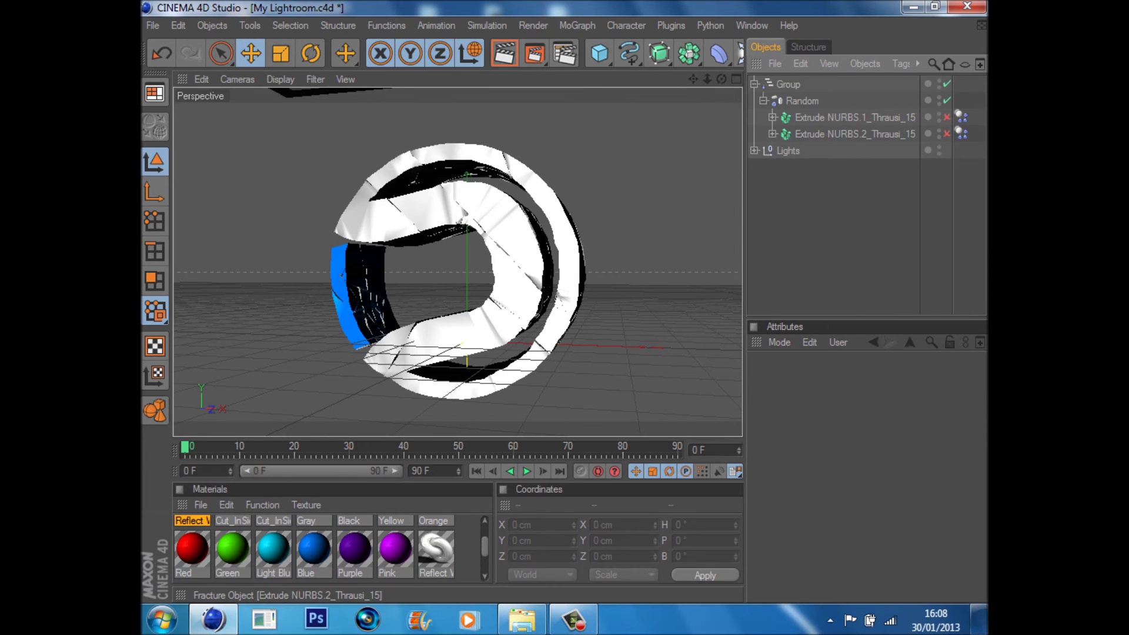
key(ctrl+y)
key(ctrl+y)
key(ctrl+y)
key(ctrl+y)
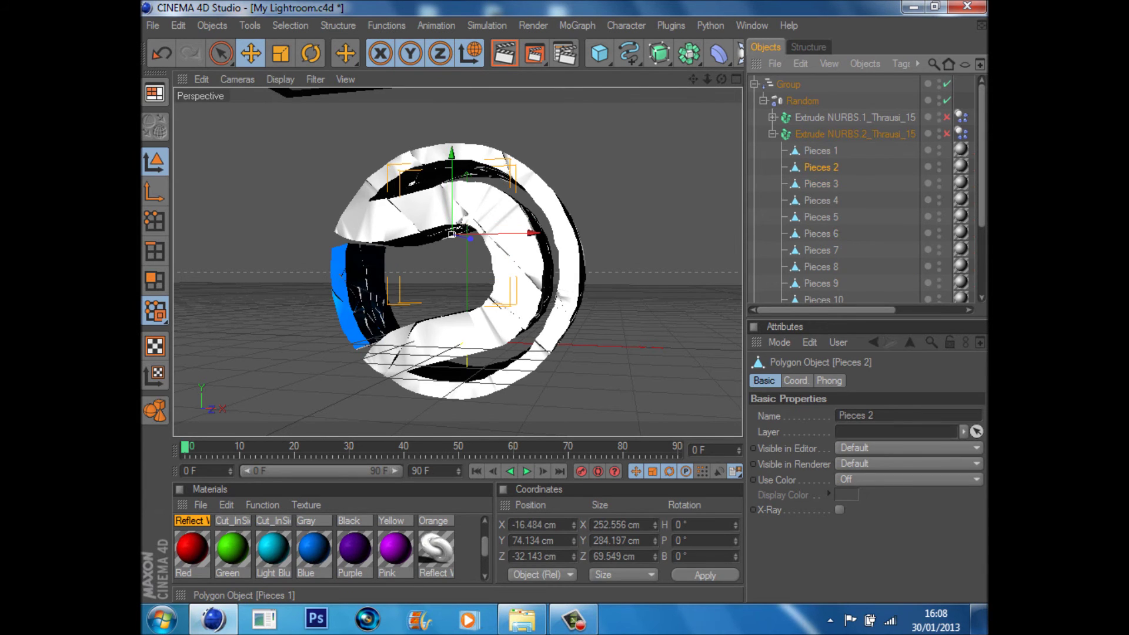
key(ctrl+y)
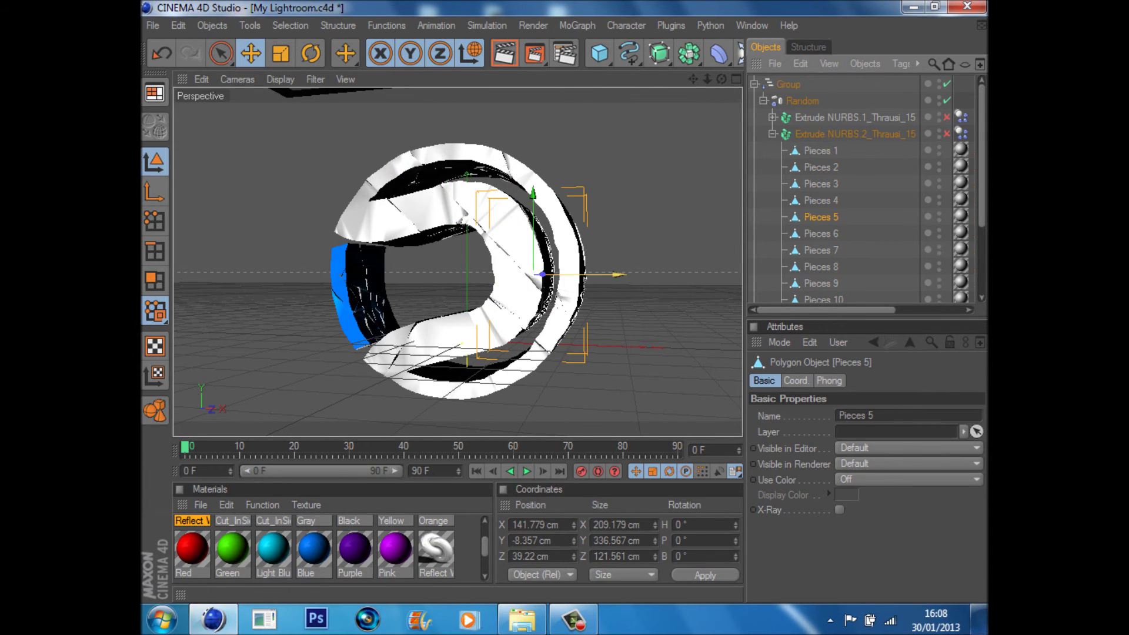
drag(588, 274, 614, 275)
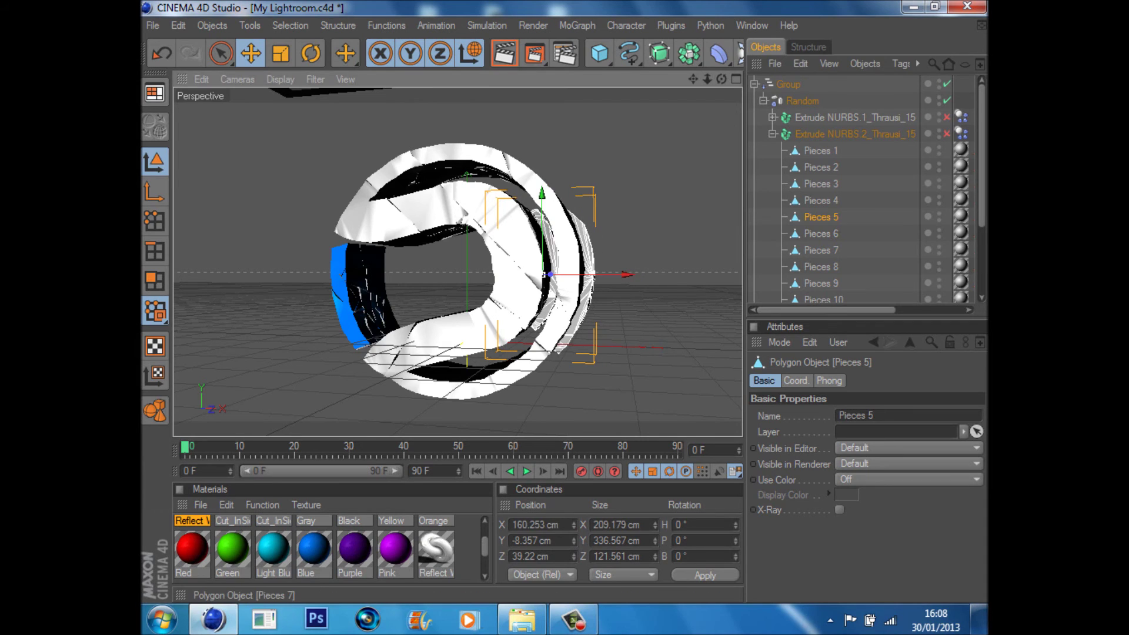
key(ctrl+y)
key(ctrl+y)
key(ctrl+y)
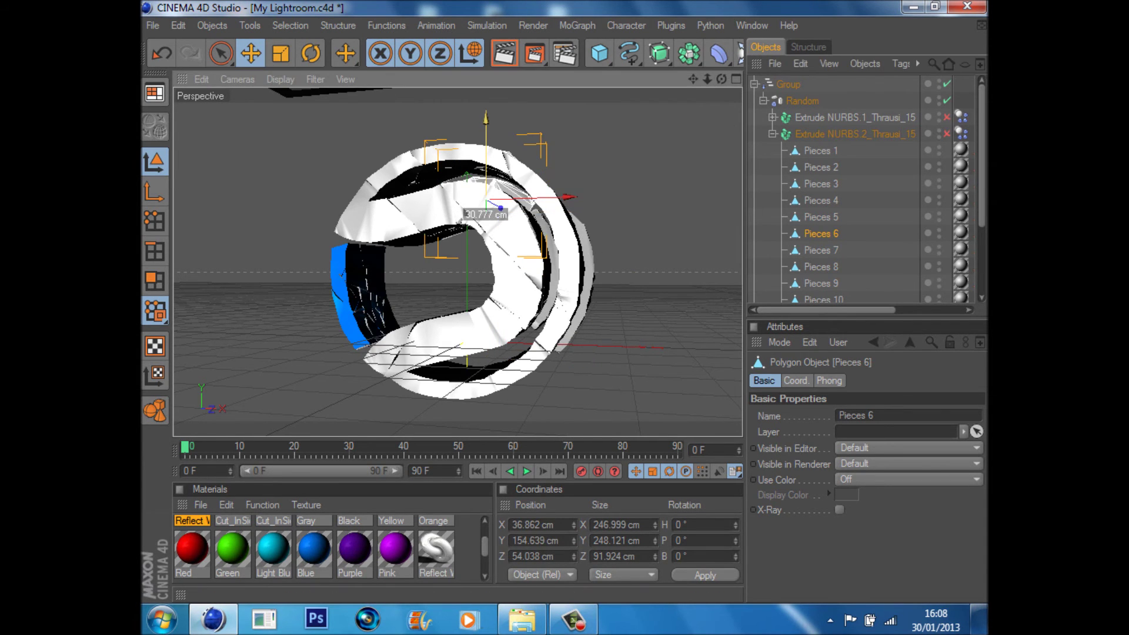
key(ctrl+y)
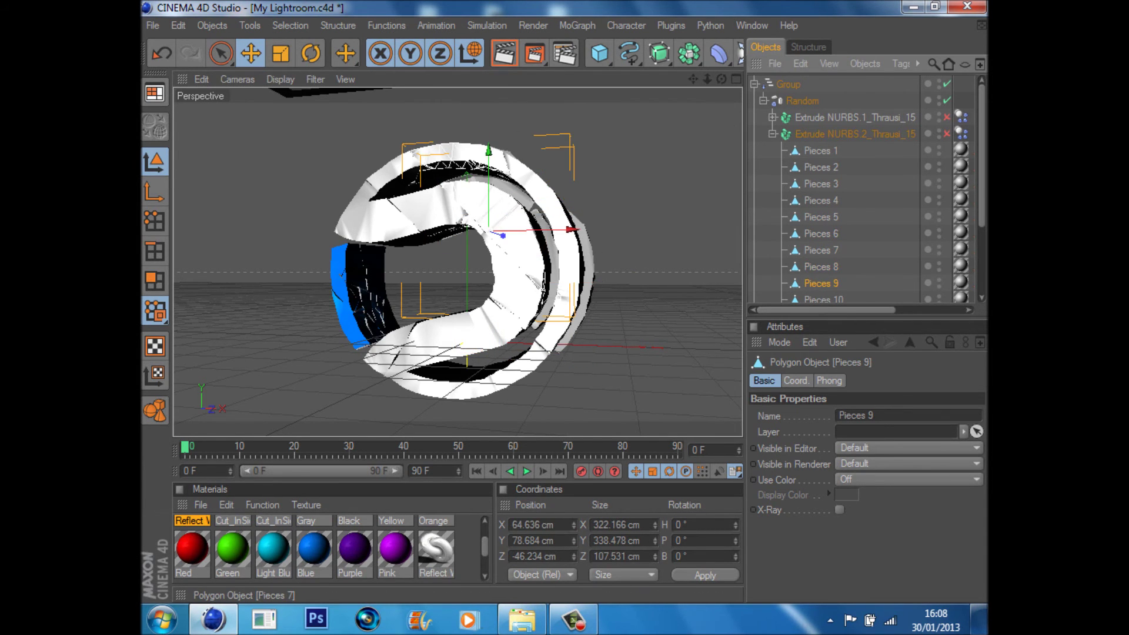
drag(552, 230, 562, 230)
click(909, 342)
key(ctrl+z)
key(ctrl+z)
key(ctrl+z)
key(ctrl+z)
key(ctrl+z)
key(ctrl+z)
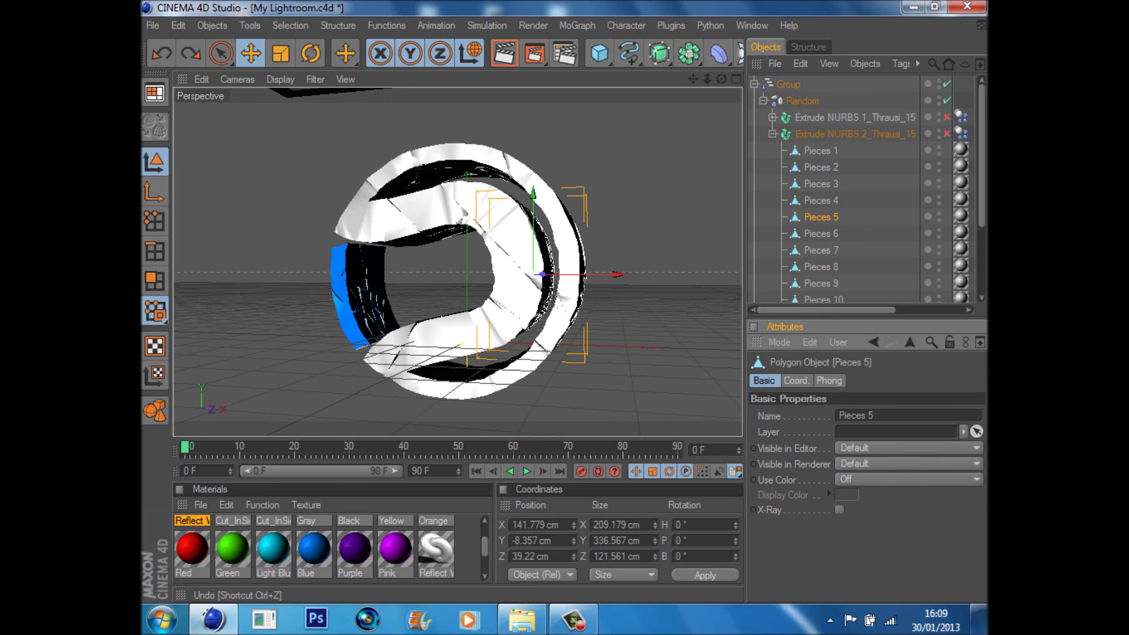
key(ctrl+z)
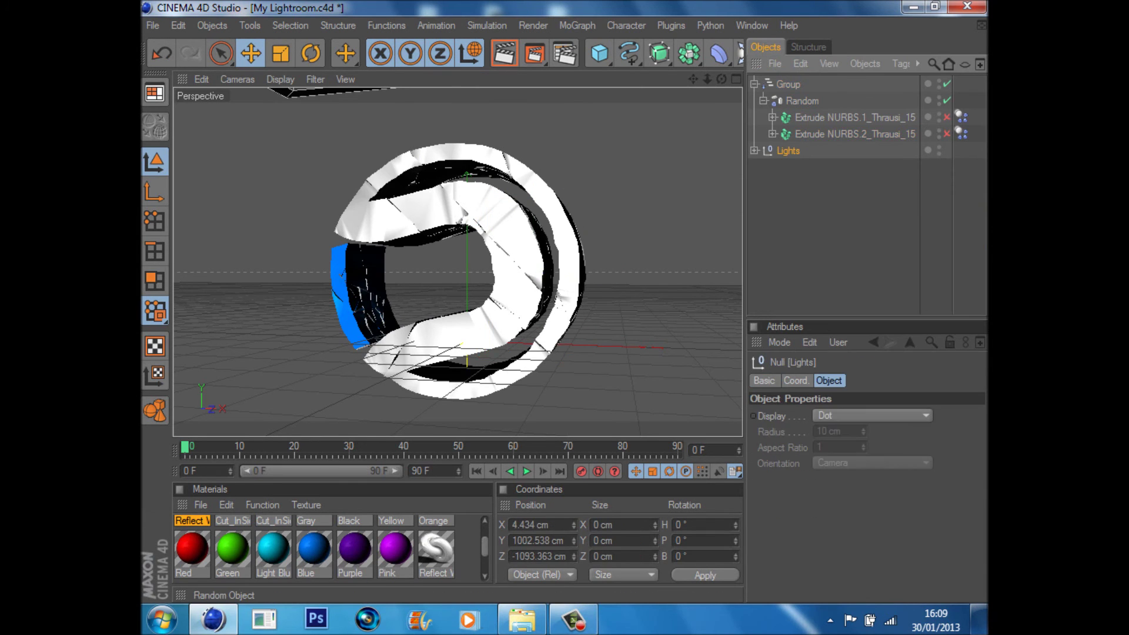
Step: On Random's Falloff tab set Weight to 36%, then Effector Strength to 13%
key(ctrl+z)
click(772, 394)
drag(868, 460, 896, 461)
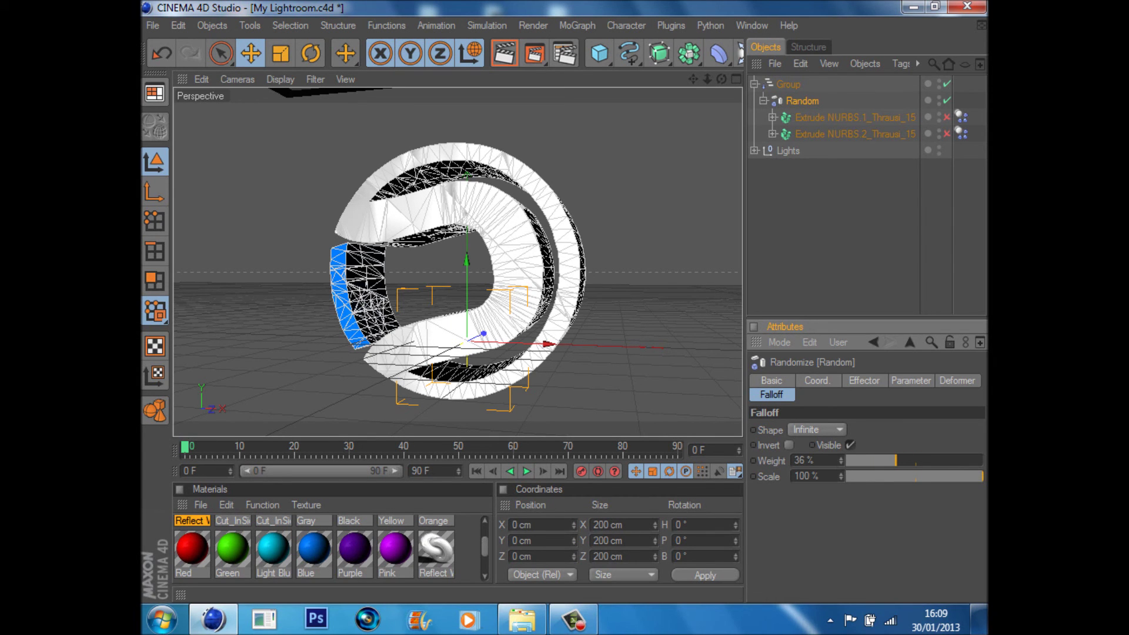
click(864, 380)
click(835, 235)
click(802, 101)
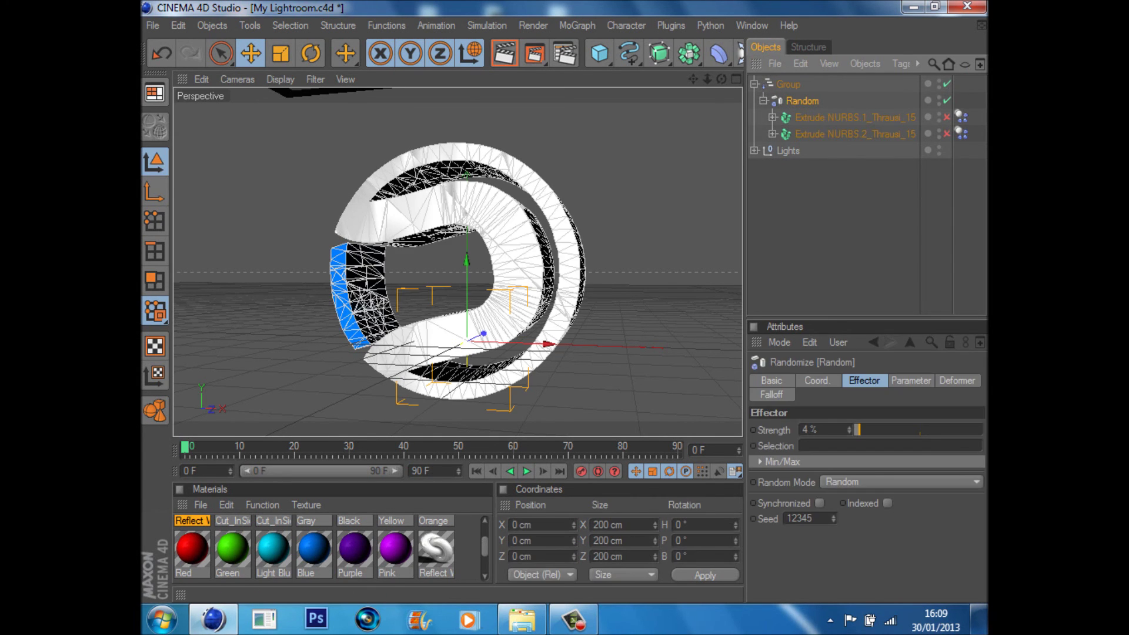
drag(858, 429, 871, 429)
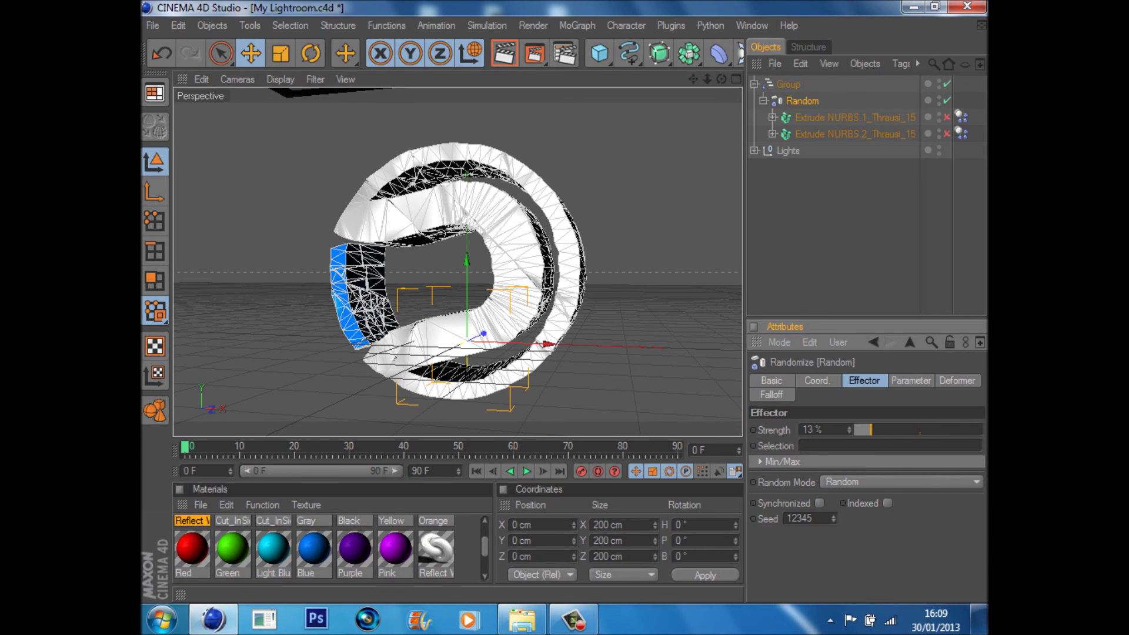